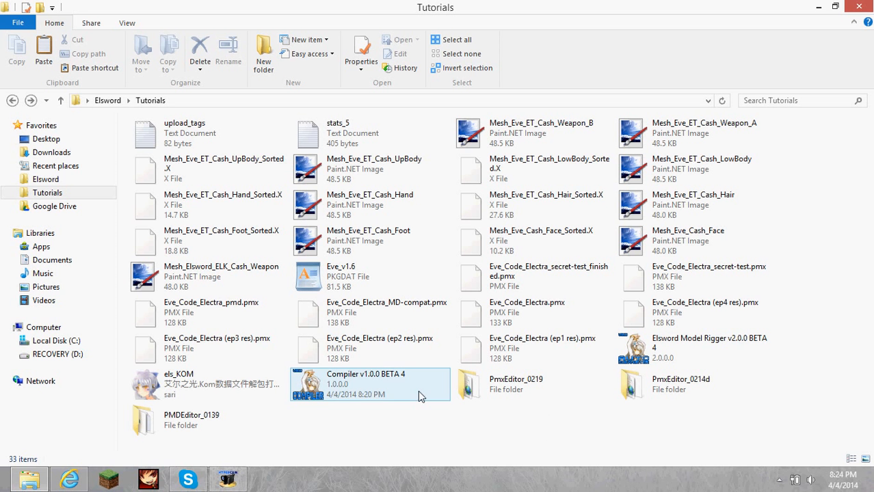
- Launch Compiler v1.0.0 BETA 4 from the Tutorials folder and clear the text selection in its script editor
double_click(395, 385)
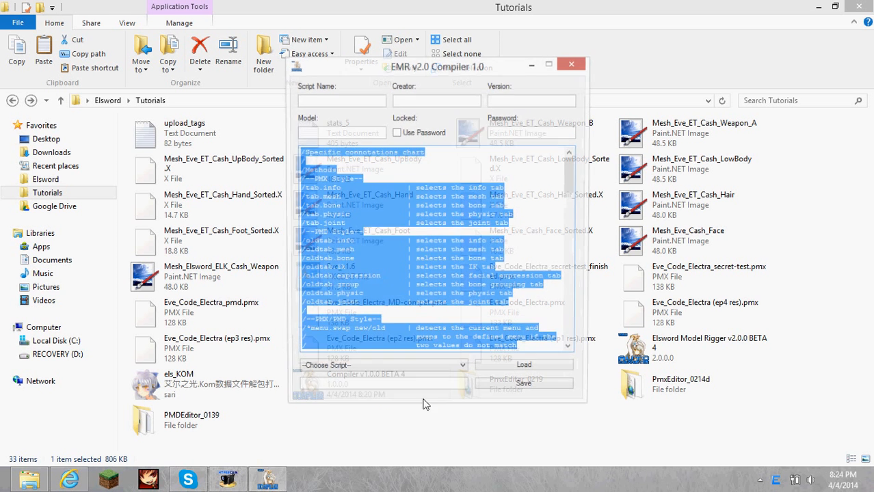
mouse_move(570, 177)
left_mouse_down()
mouse_move(574, 203)
mouse_move(571, 164)
left_mouse_up()
left_click(383, 233)
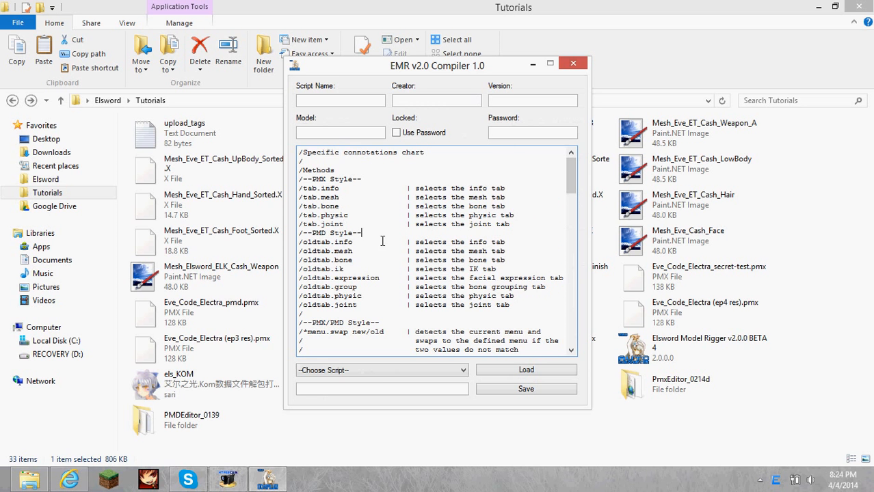
- Examine the compiler's script reference chart, from the methods through the properties and values, and close the compiler
scroll(380, 241, "down", 7)
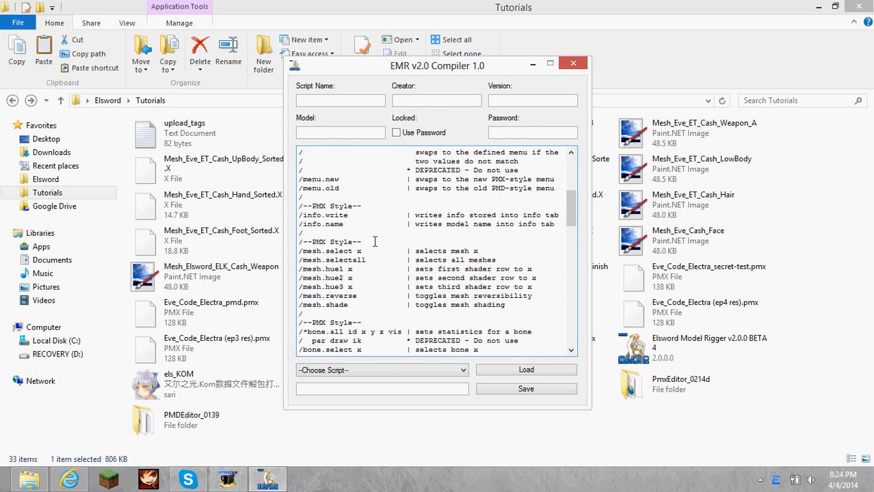
scroll(374, 241, "down", 2)
scroll(374, 241, "up", 7)
scroll(375, 253, "down", 6)
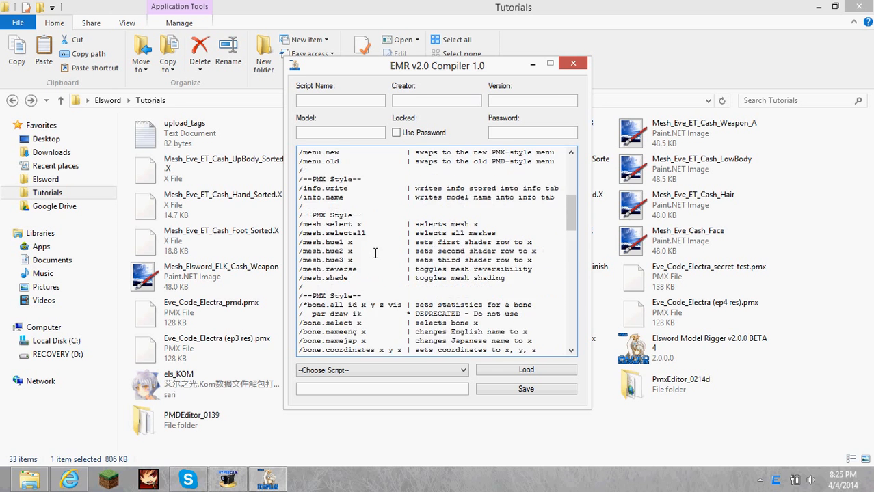
scroll(375, 253, "down", 15)
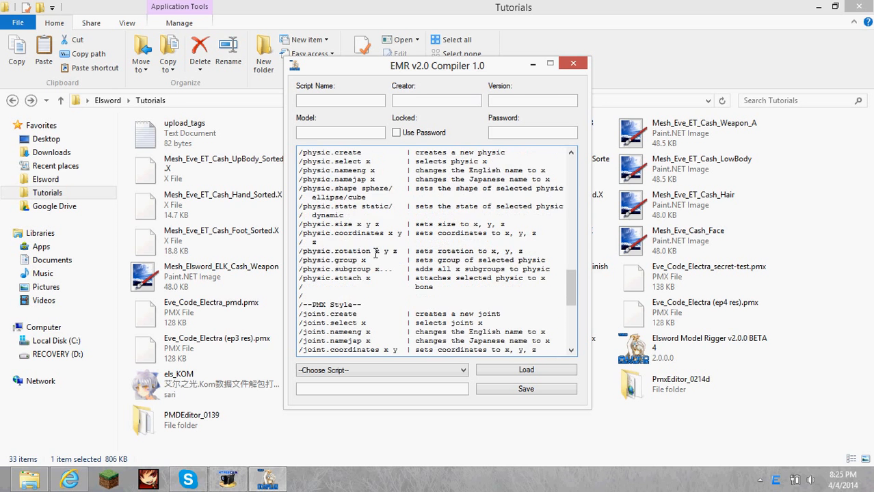
scroll(375, 252, "down", 9)
scroll(382, 260, "up", 12)
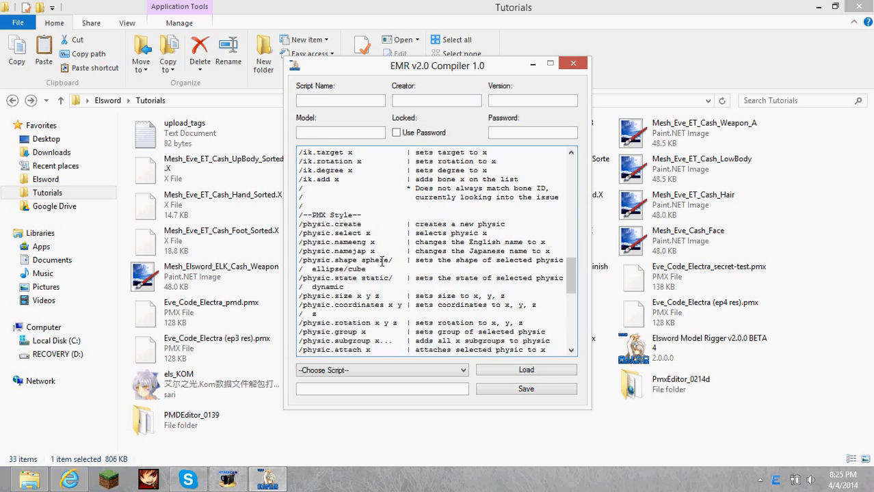
scroll(383, 259, "up", 16)
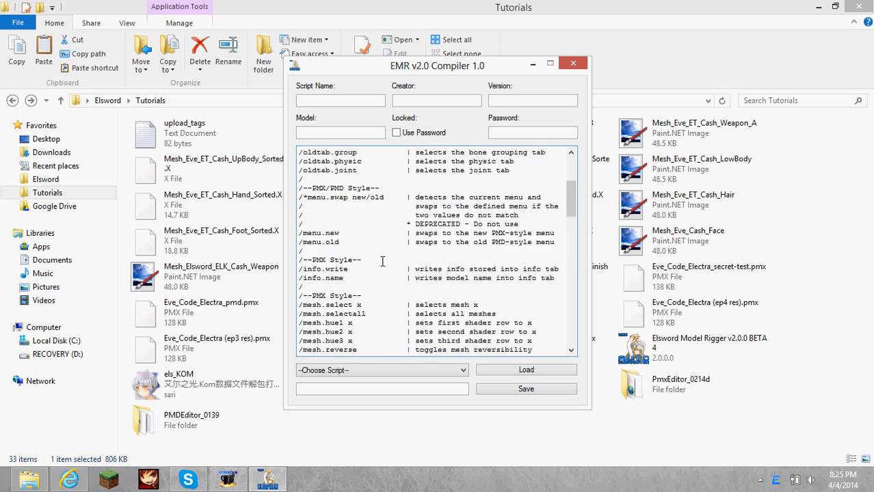
scroll(382, 260, "down", 6)
scroll(387, 287, "down", 18)
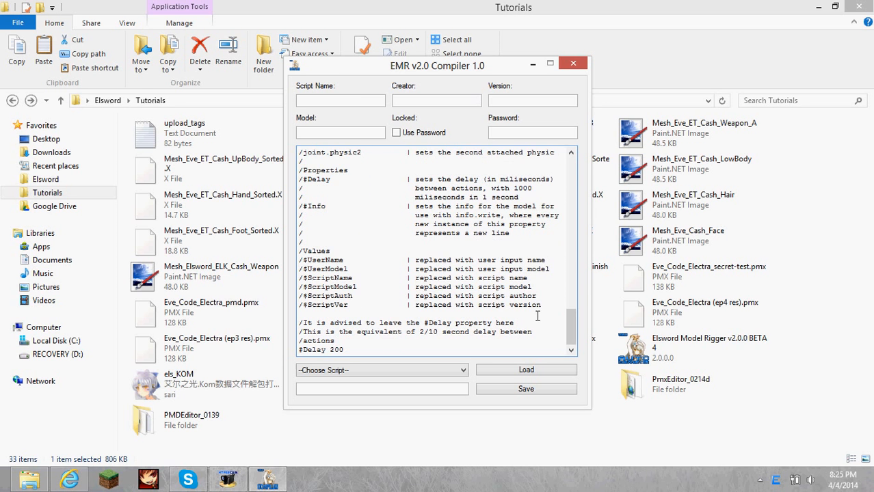
left_click_drag(571, 327, 572, 171)
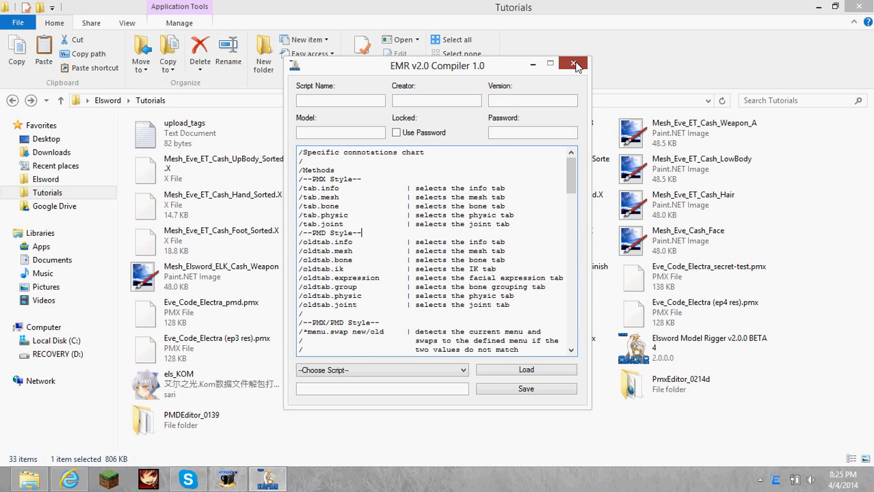
left_click(574, 64)
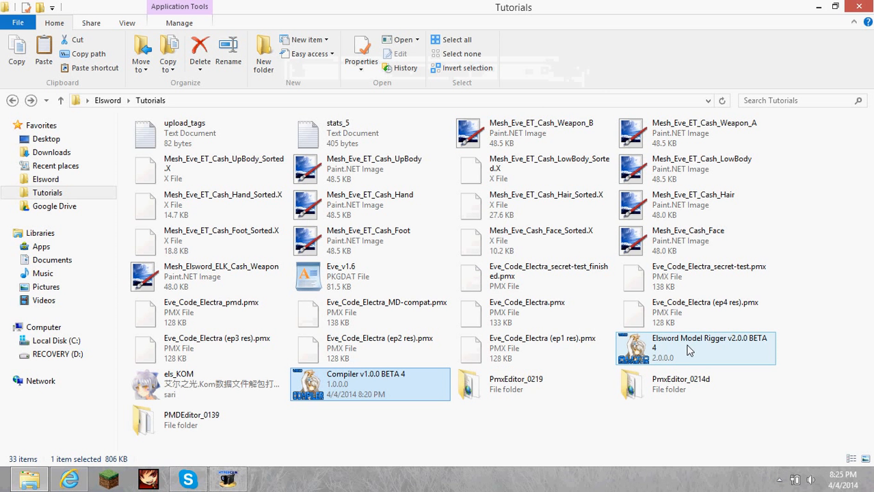
- Launch Elsword Model Rigger v2.0.0 BETA 4 and load the Eve_v1.6 script from the Tutorials folder
double_click(692, 356)
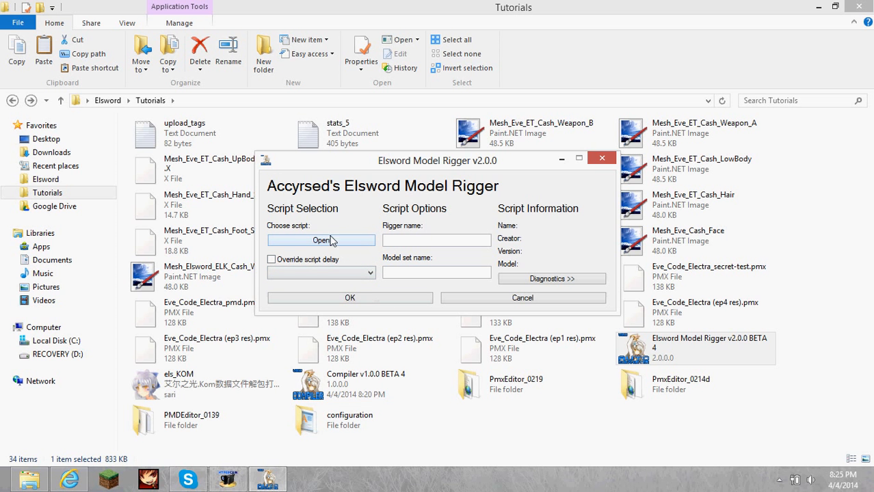
left_click(322, 245)
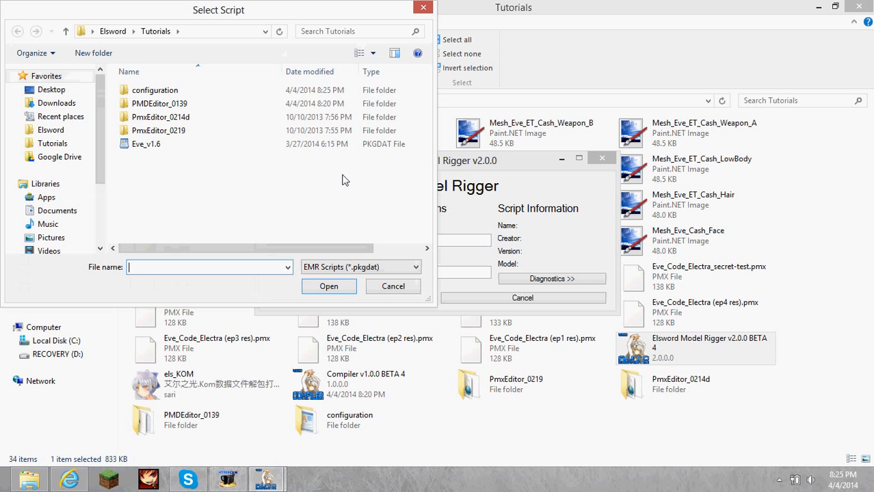
left_click(362, 267)
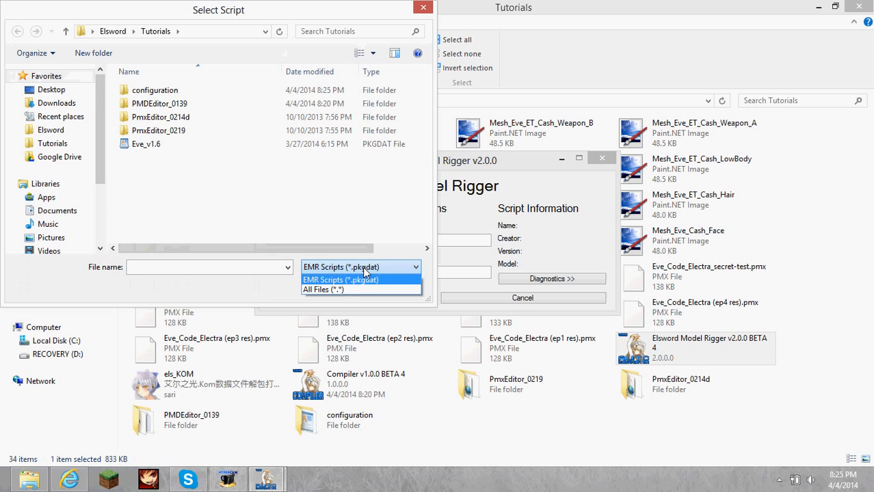
left_click(331, 266)
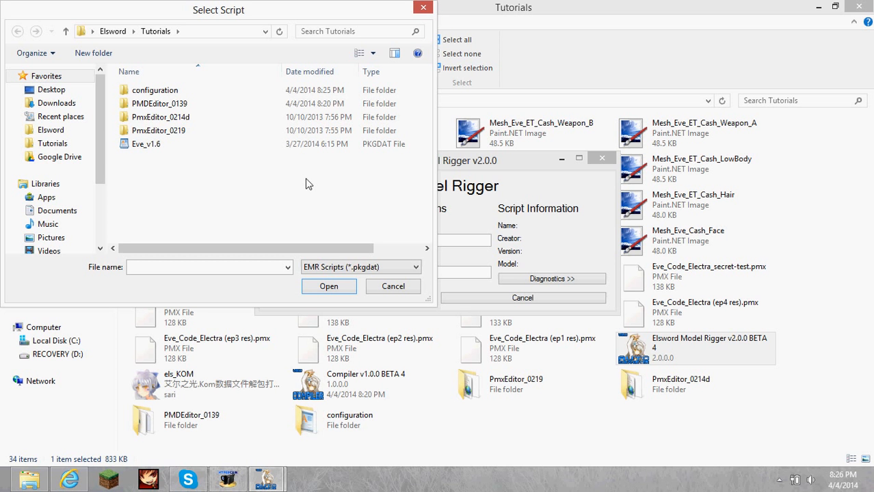
left_click(264, 151)
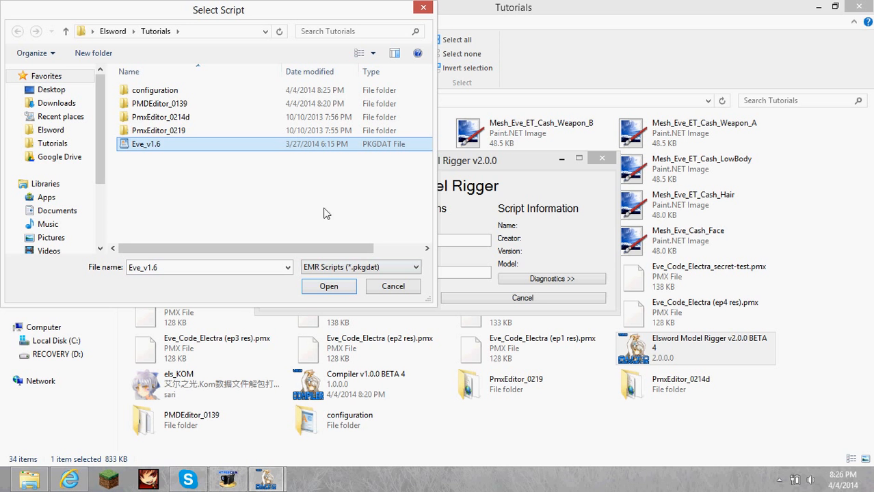
left_click(329, 287)
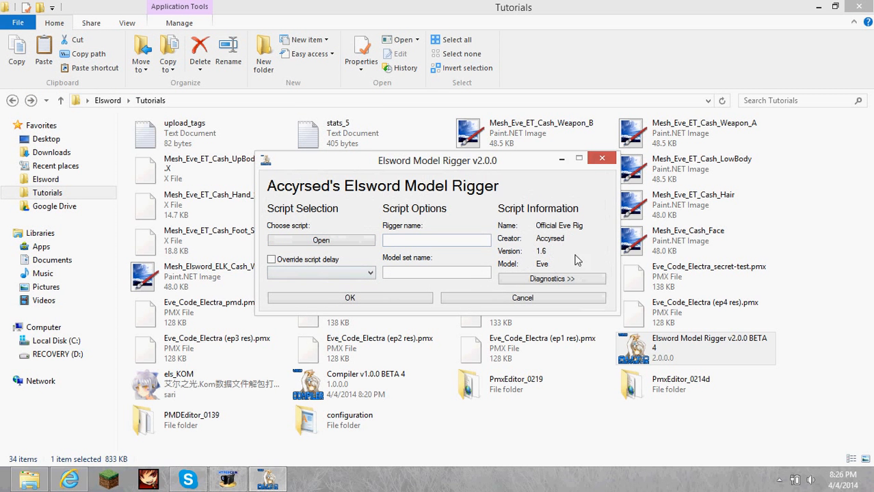
- Expand the rigger's diagnostics section and reposition the window over the folder
left_click_drag(469, 166, 361, 150)
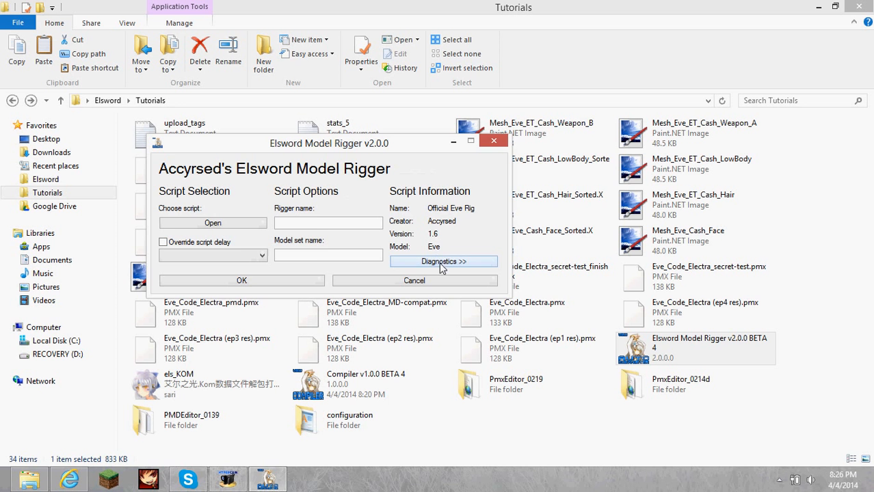
left_click(442, 266)
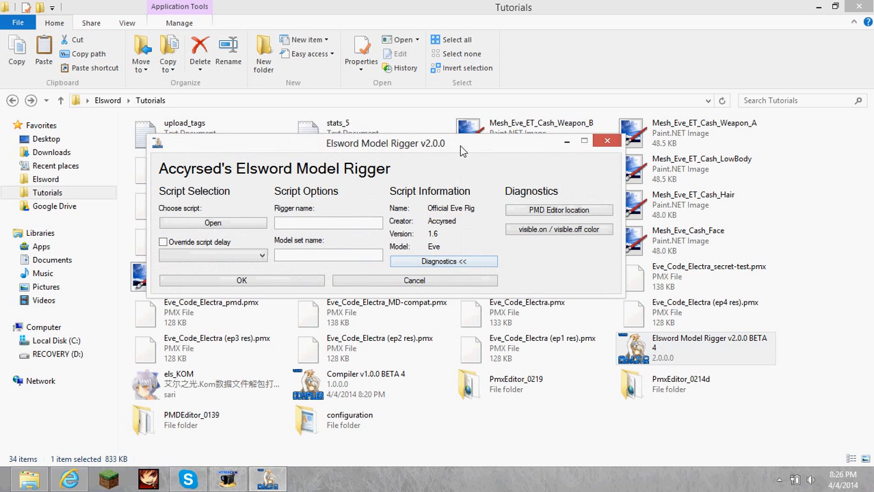
mouse_move(460, 146)
left_mouse_down()
mouse_move(535, 125)
mouse_move(446, 145)
left_mouse_up()
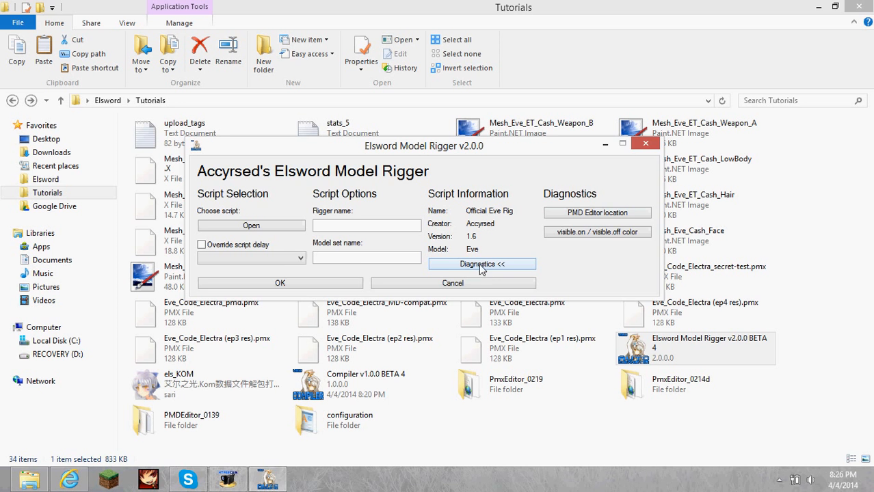
left_click(481, 266)
left_click(485, 266)
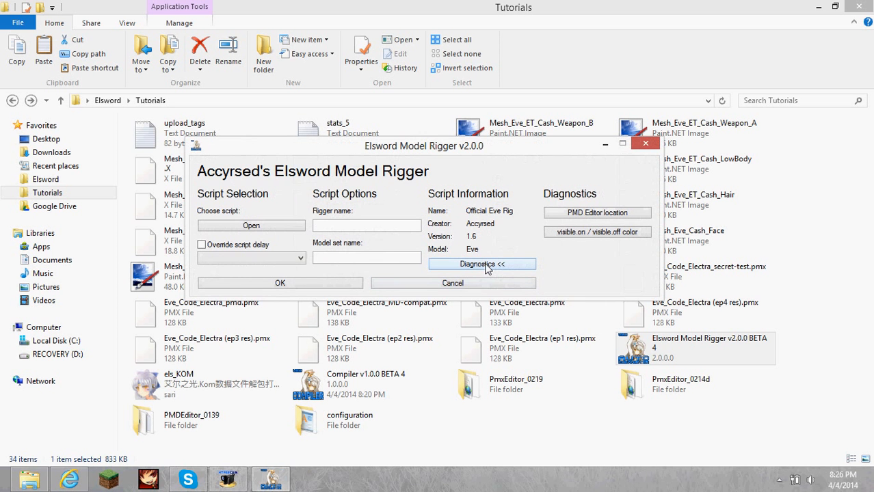
mouse_move(481, 155)
left_mouse_down()
mouse_move(461, 140)
mouse_move(448, 144)
mouse_move(485, 172)
left_mouse_up()
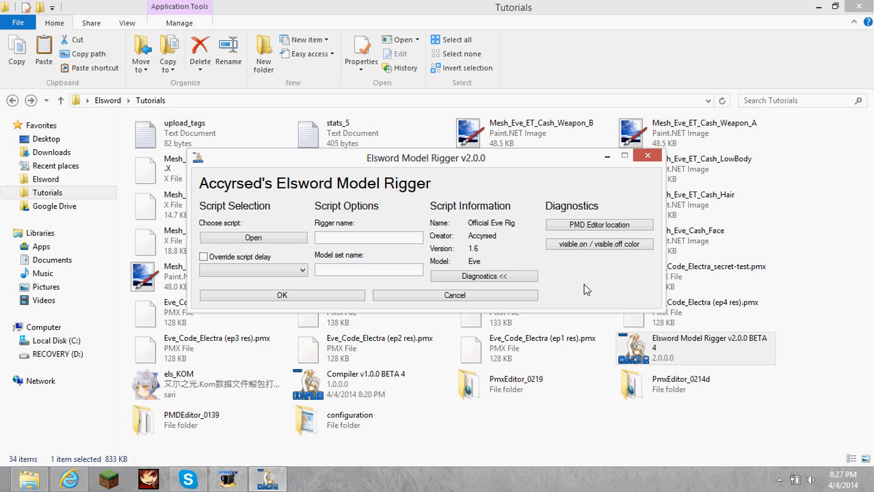
- Bind the PMDEditor application from the PMDEditor_0139 folder as the rigger's PMD Editor location
left_click(599, 228)
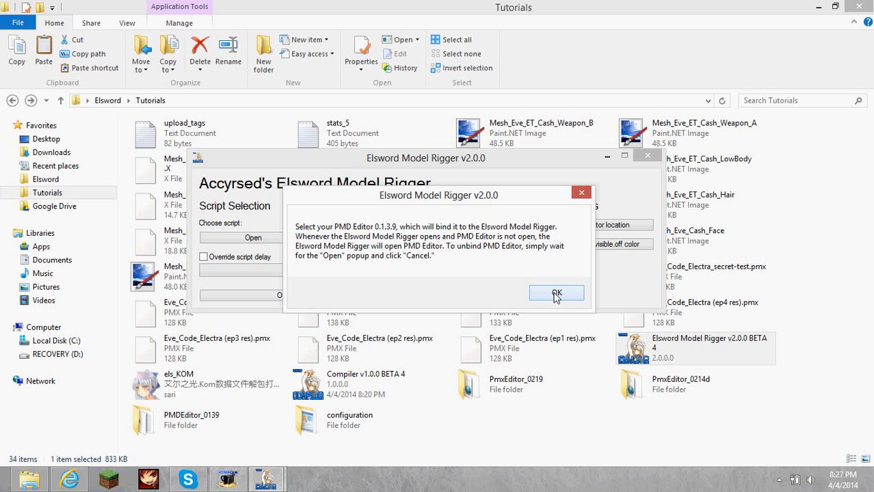
left_click(556, 294)
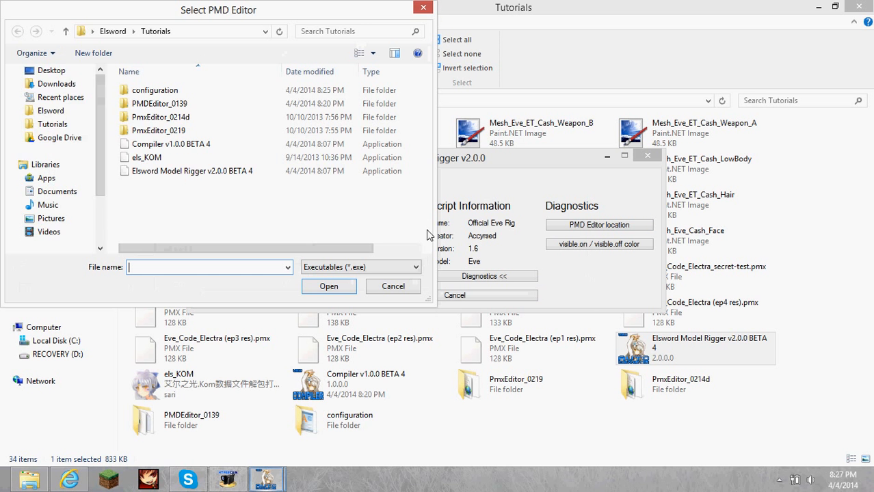
left_click(226, 104)
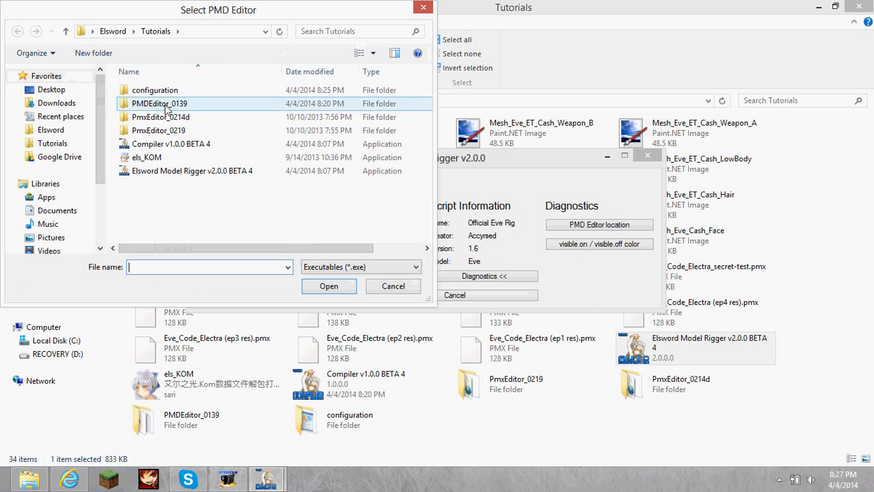
double_click(202, 103)
left_click(195, 131)
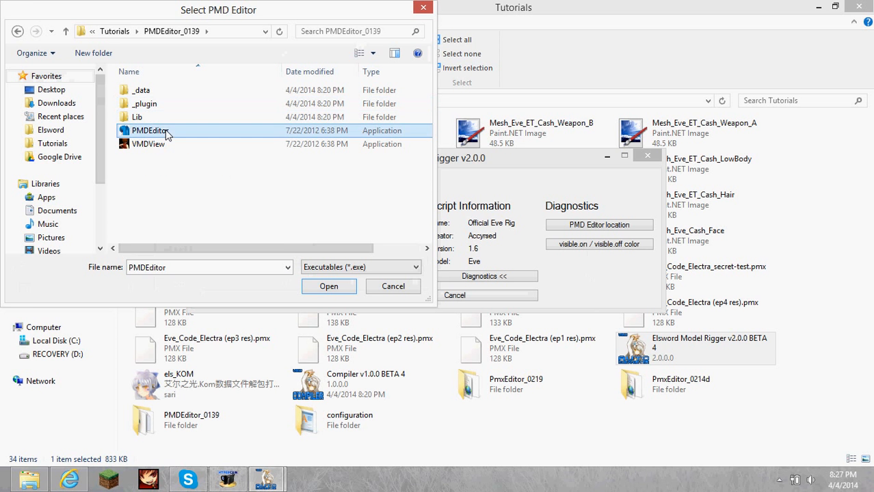
left_click(328, 287)
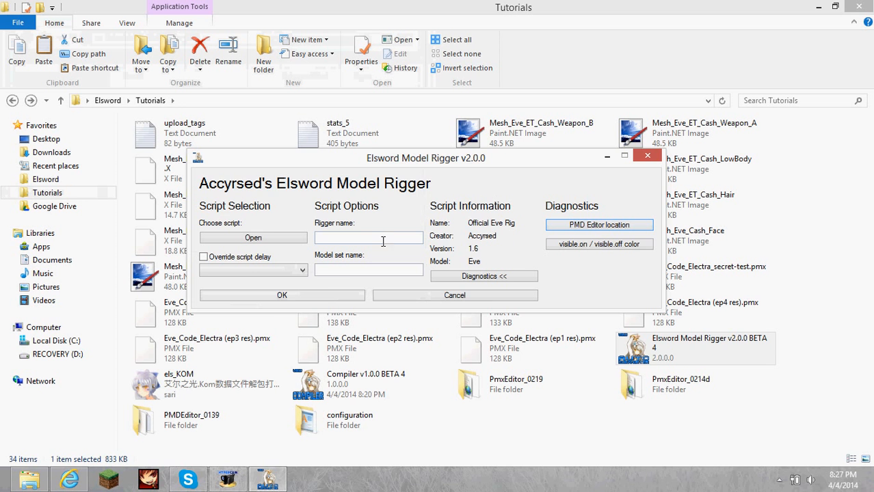
- Restart Elsword Model Rigger v2.0.0 BETA 4 and arrange the PMDView and Pmx編集 windows side by side
left_click(647, 155)
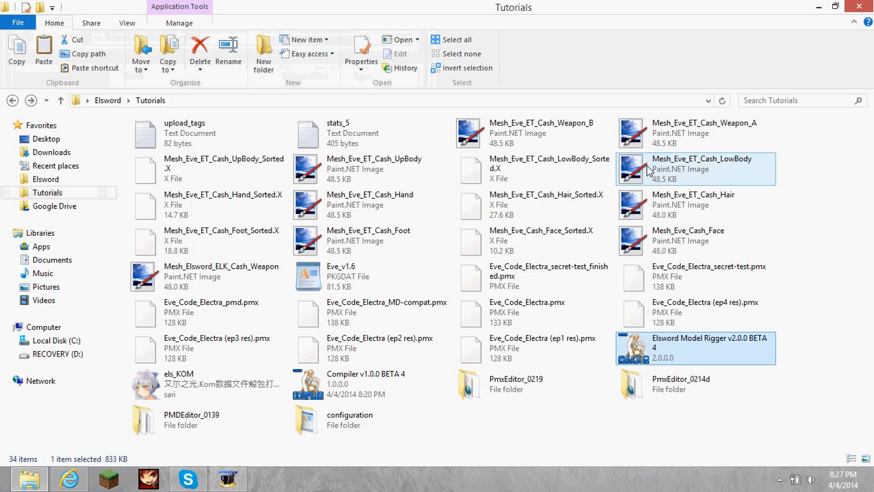
double_click(679, 349)
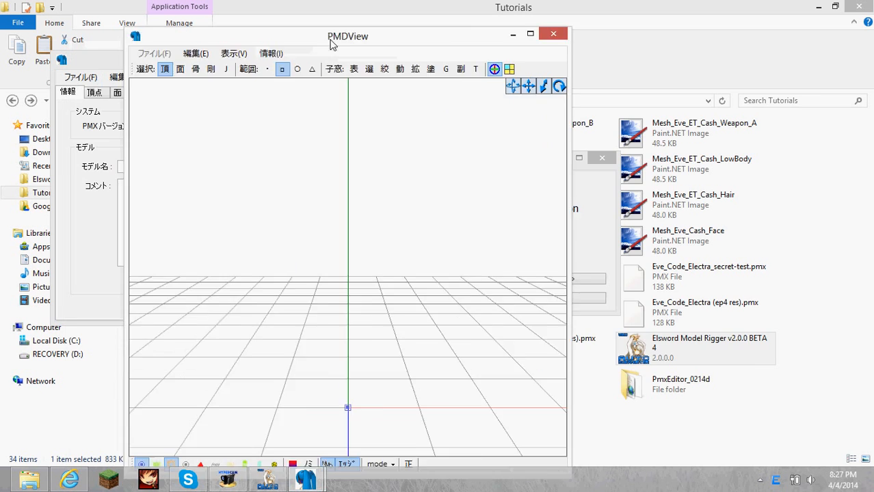
left_click_drag(331, 44, 625, 32)
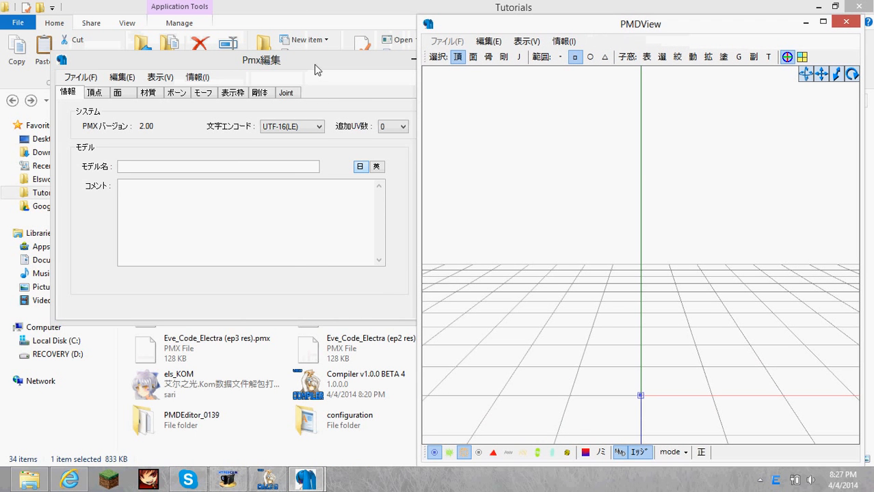
left_click_drag(315, 69, 284, 127)
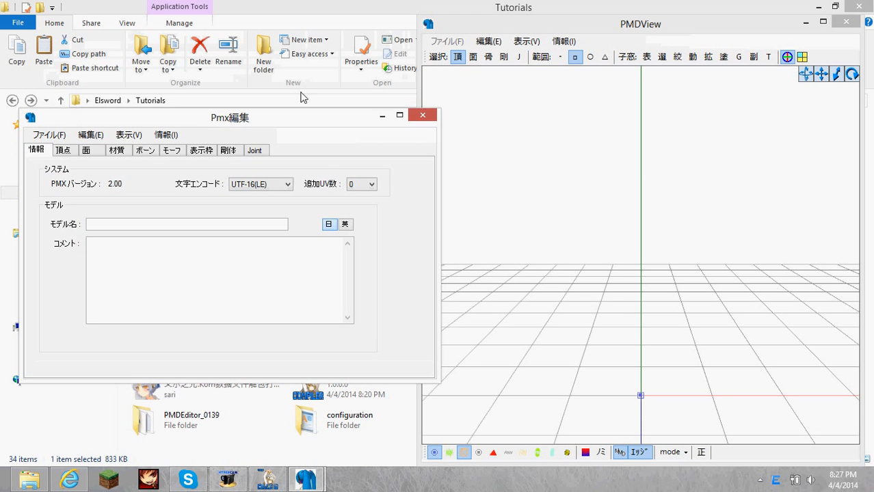
- Load the official Eve rig script, version 1.6, from the Tutorials folder into Elsword Model Rigger
left_click(267, 480)
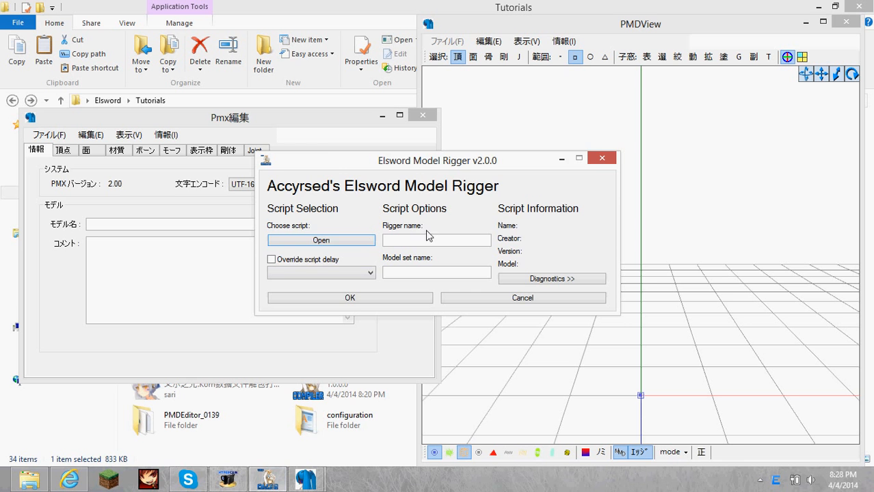
left_click(333, 149)
left_click(504, 140)
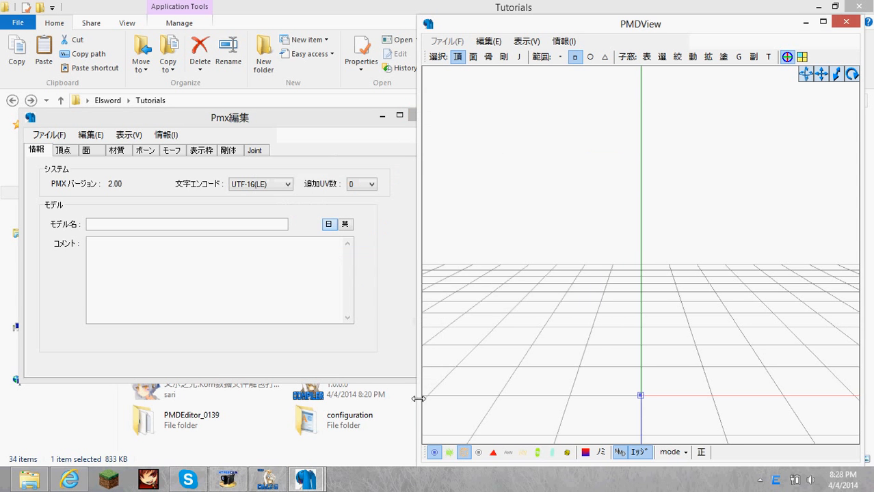
left_click(282, 475)
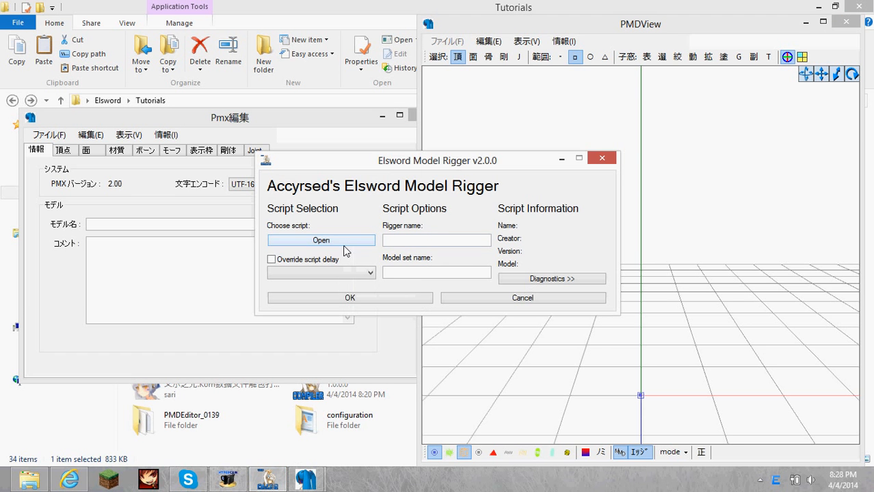
left_click(321, 240)
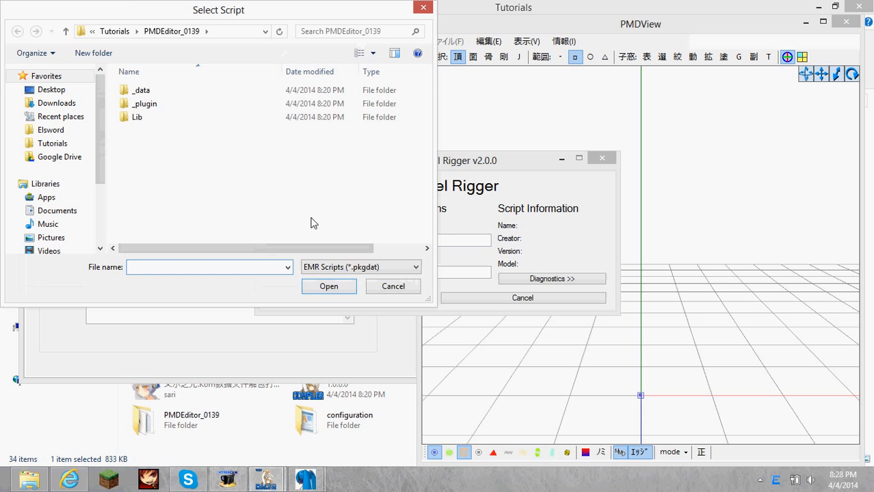
left_click(92, 31)
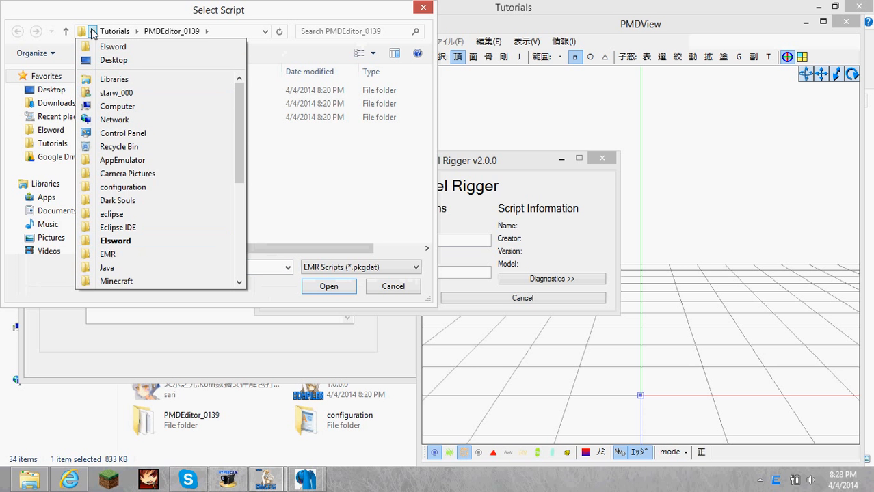
left_click(91, 31)
left_click(114, 31)
double_click(172, 143)
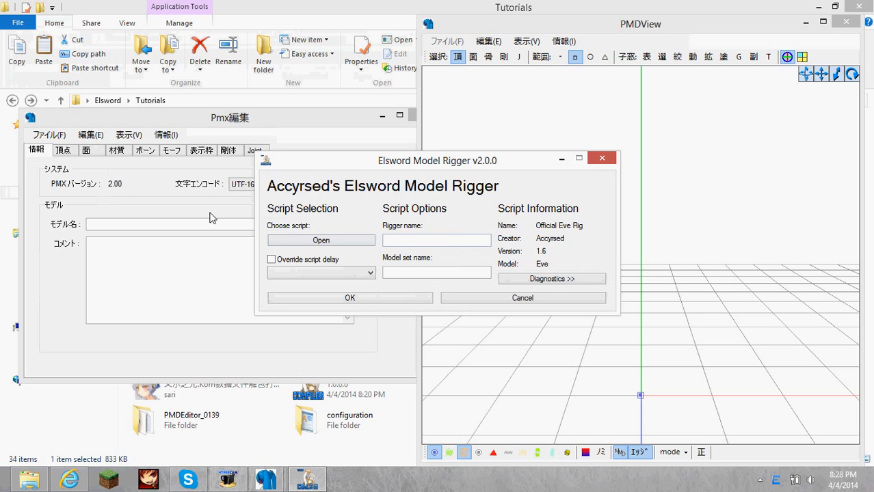
- Open program_eve-vig_modelbase.pmx from the Velder Imperial Guard folder in the Pmx編集 window
left_click(49, 135)
left_click(63, 163)
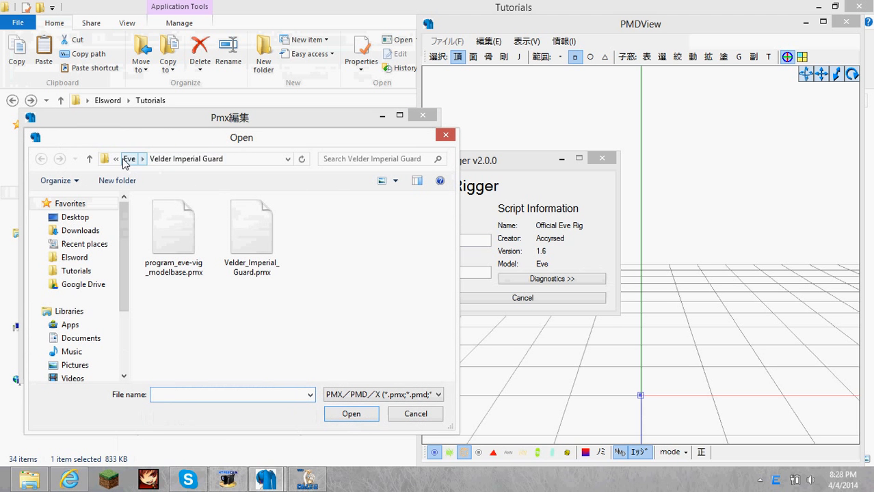
double_click(172, 225)
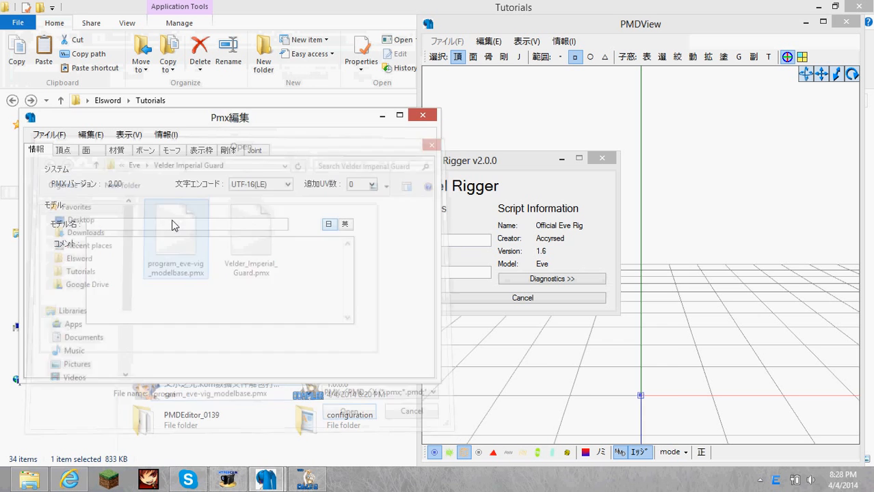
- Fill in the rigger name and set the model set name to Velder Imperial Guard in Elsword Model Rigger
left_click(534, 180)
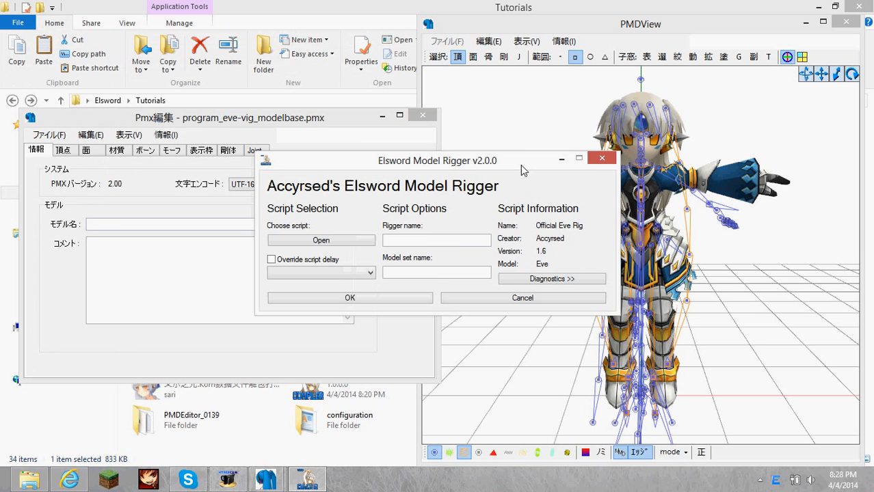
left_click(426, 243)
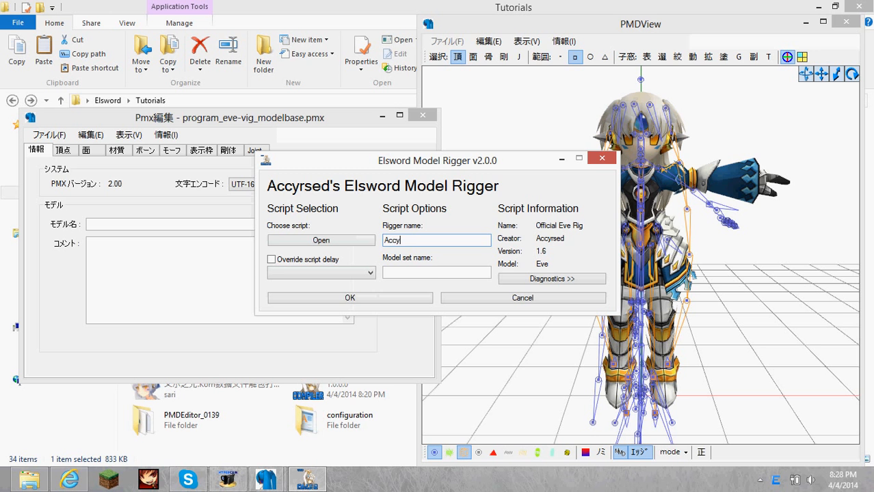
type("Accyrsed")
key("Tab")
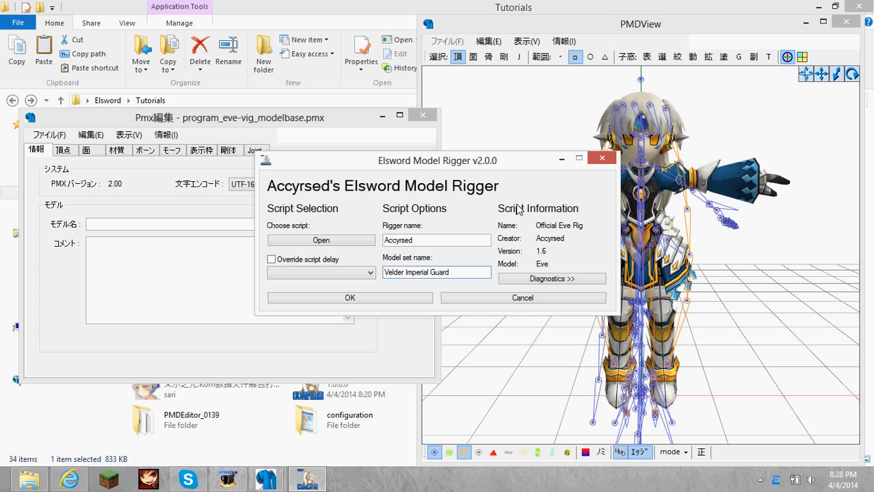
- Show the model's bone settings (ボーン) and record the visible.on / visible.off colors with the rigger's diagnostics
left_click(560, 278)
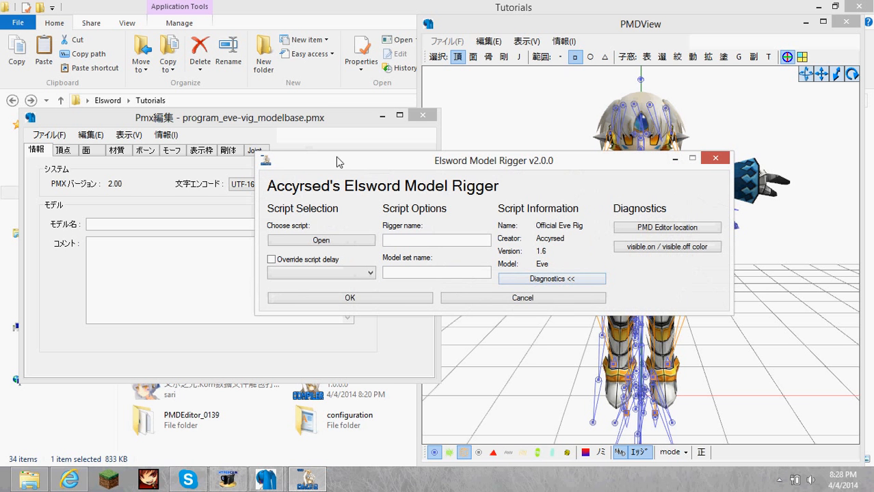
left_click(145, 152)
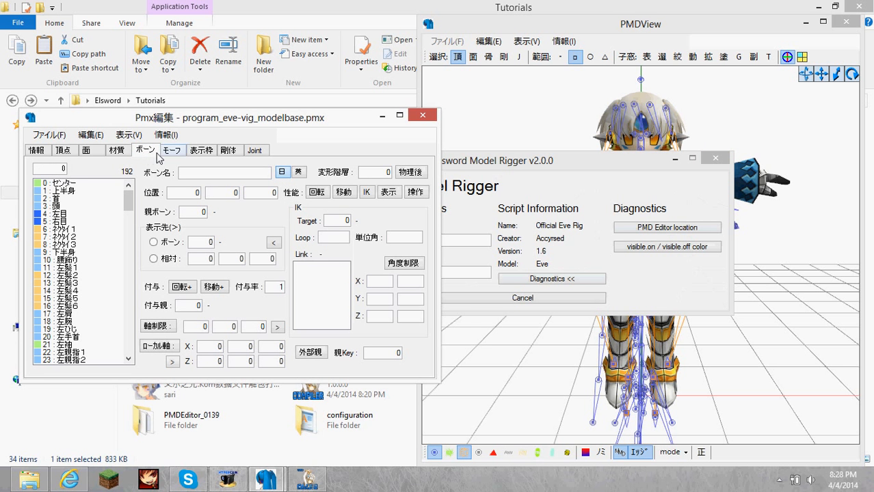
left_click(581, 171)
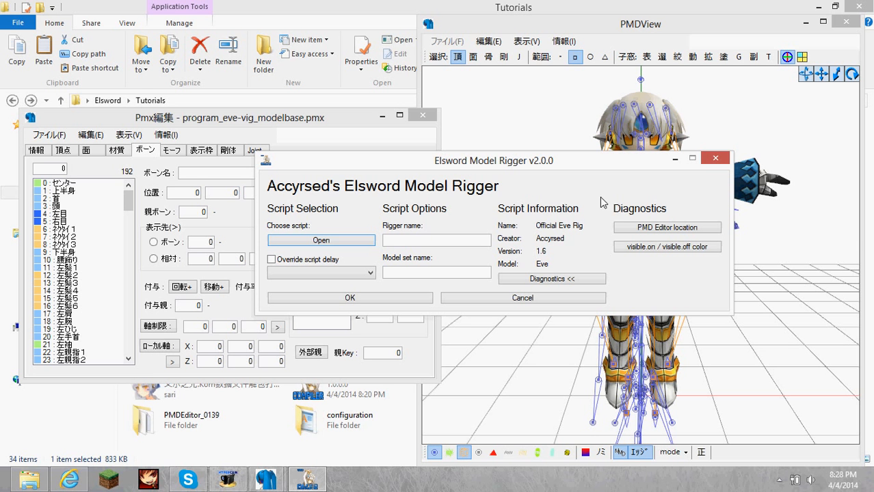
left_click(663, 246)
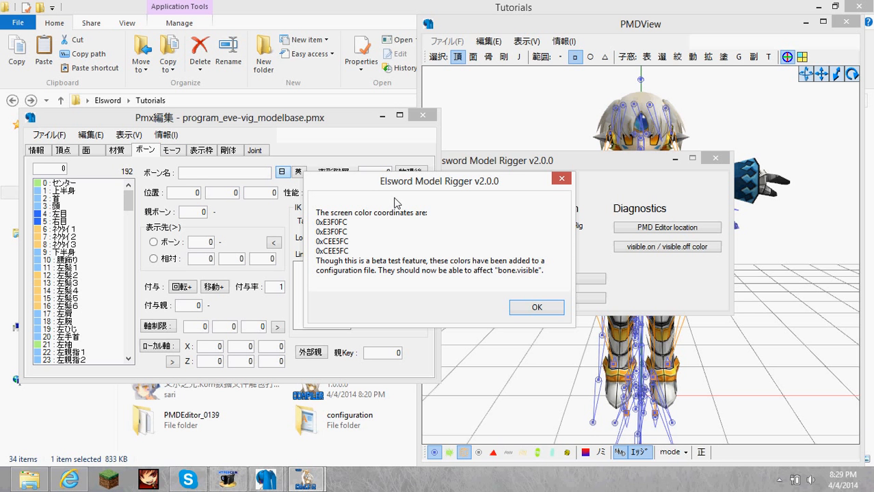
left_click(537, 308)
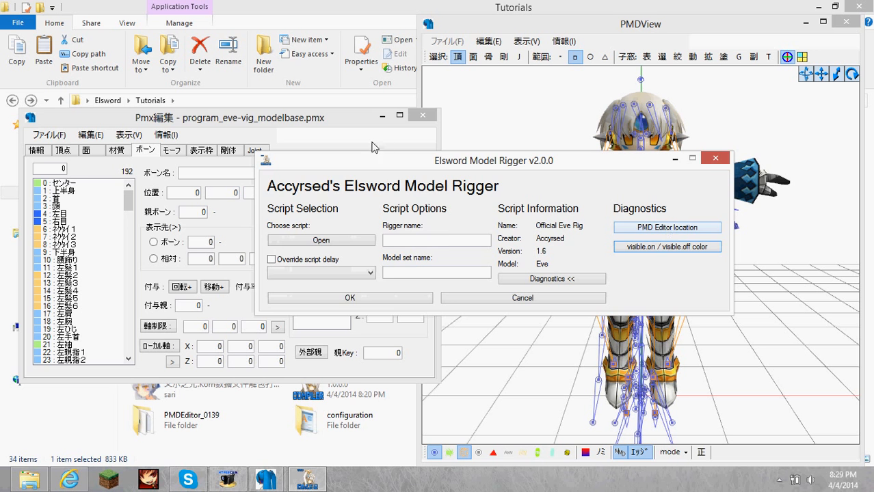
- Enter the rigger name, set the model set name to Velder Imperial Guard, and run the loaded rigging script
left_click(308, 123)
left_click(479, 167)
left_click(411, 241)
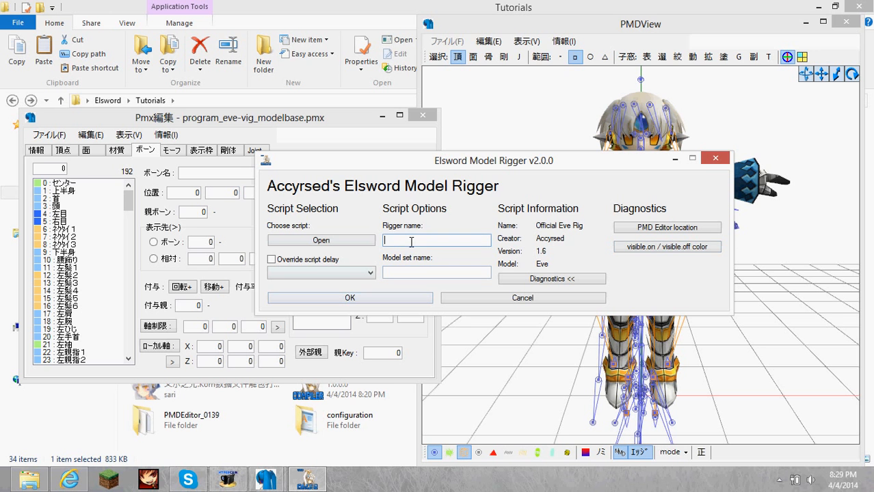
type("Accyrsed")
left_click(413, 272)
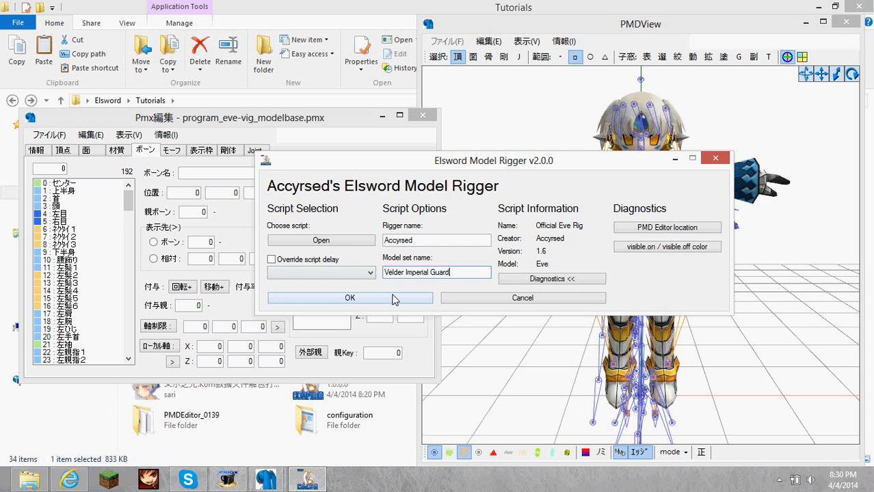
left_click(394, 298)
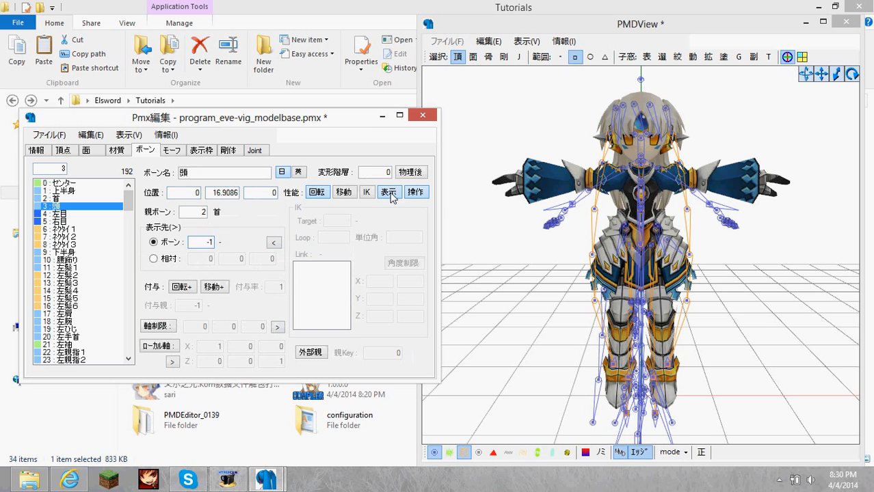
- Set the display target of the head and eye bones (3 to 5) to -1 and hide the head bone
left_click(52, 169)
key("Down")
double_click(205, 243)
type("-1")
left_click(391, 197)
left_click(52, 169)
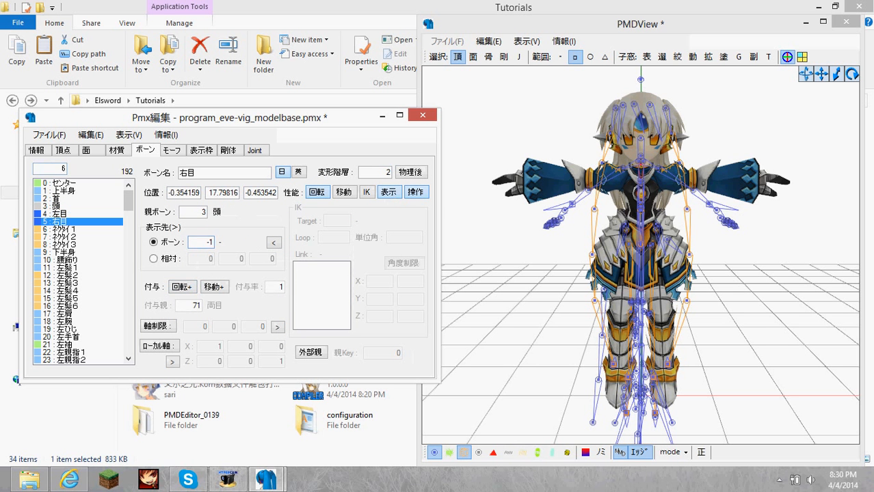
type("-1")
- Set the display target of the necktie bones ネクタイ1 to ネクタイ3 (6 to 8) to -1 and toggle their visibility
left_click(52, 169)
double_click(204, 243)
type("-1")
left_click(391, 197)
left_click(52, 169)
key("Down")
double_click(204, 243)
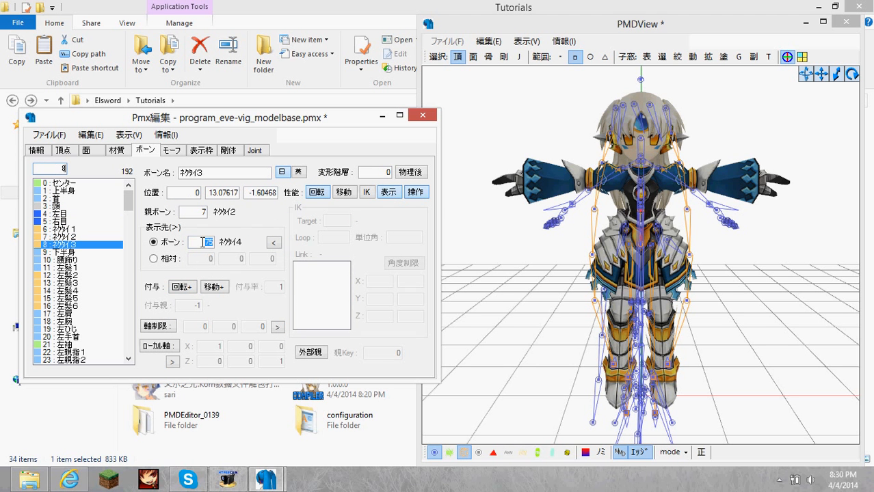
type("-1")
left_click(391, 197)
- Set the display target of bone 9 (下半身) to 187, and hide bones 10 and 11 with display target -1
double_click(205, 243)
type("187")
left_click(52, 168)
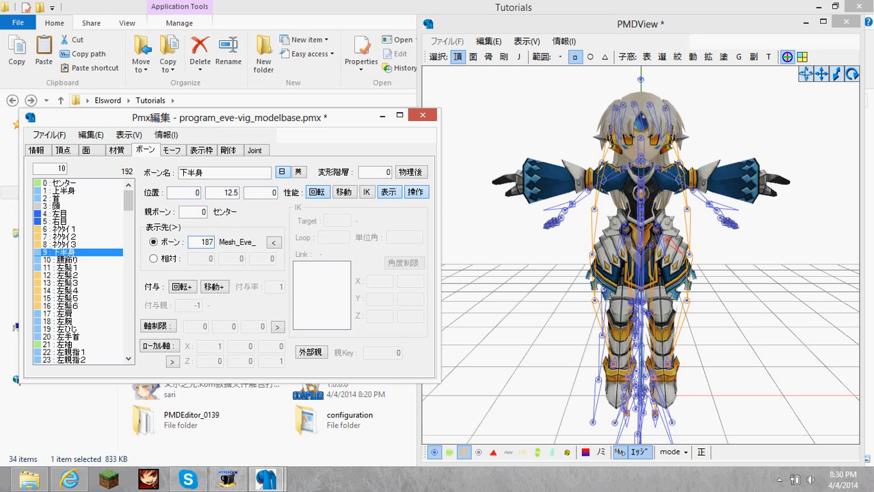
key("Down")
double_click(204, 242)
type("-1")
left_click(391, 197)
left_click(52, 168)
double_click(205, 243)
type("-1")
left_click(390, 197)
- Set the display target of left hair bones 12 to 14 (左髪2 to 左髪4) to -1 and toggle their visibility
left_click(52, 169)
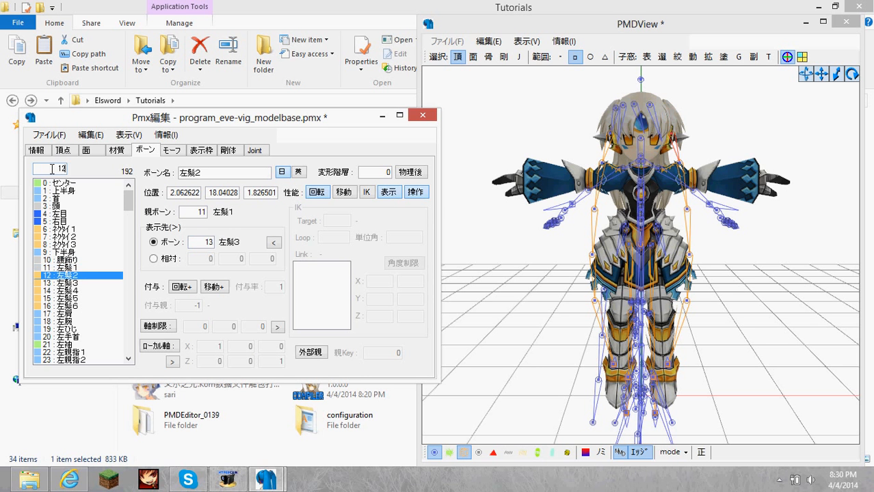
double_click(204, 243)
type("-1")
left_click(390, 197)
double_click(202, 242)
type("-1")
left_click(392, 197)
left_click(52, 169)
double_click(203, 242)
type("-1")
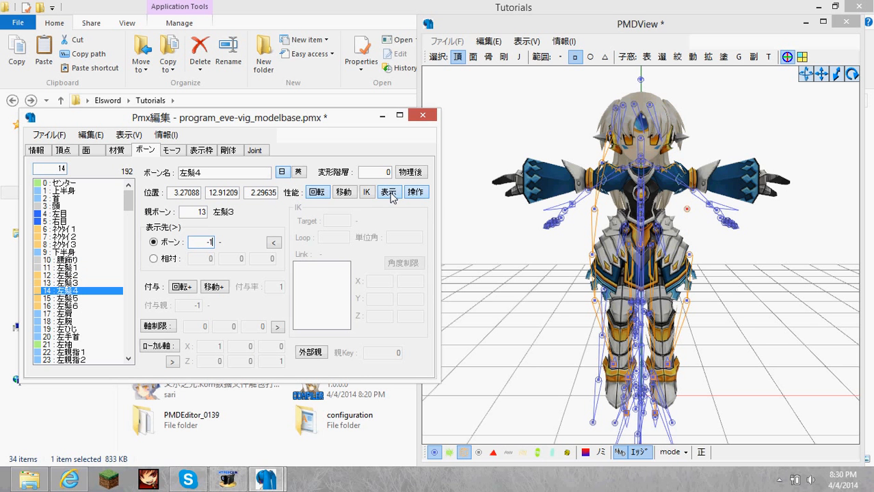
left_click(392, 196)
- Set the display target of left hair bones 15 and 16 (左髪5 and 左髪6) to -1 and toggle their visibility
double_click(203, 242)
type("-1")
left_click(391, 197)
left_click(52, 169)
double_click(203, 242)
type("-1")
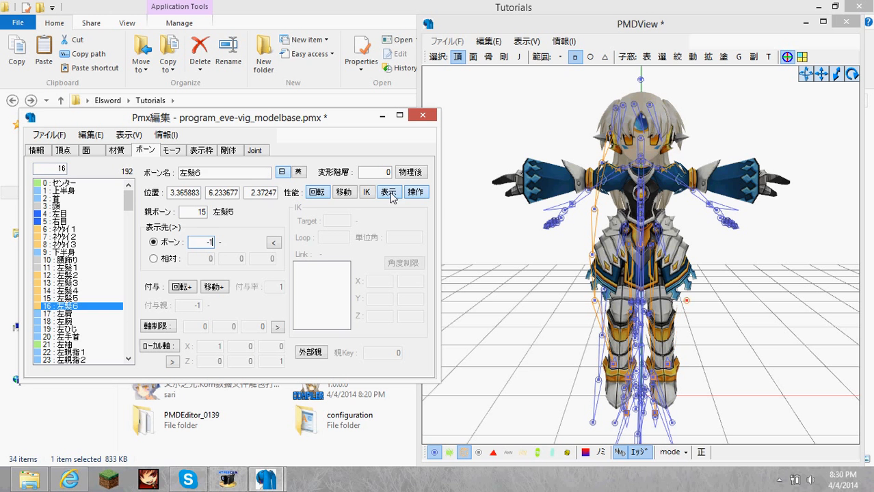
left_click(390, 196)
- Set left shoulder bone 17 to X 0.32, Z 0.2 and left arm bone 18 to X 1.42, Y 14.9
left_click(52, 169)
double_click(187, 192)
type("0.32")
double_click(260, 193)
type("0.2")
left_click(51, 169)
double_click(187, 193)
type("1.42")
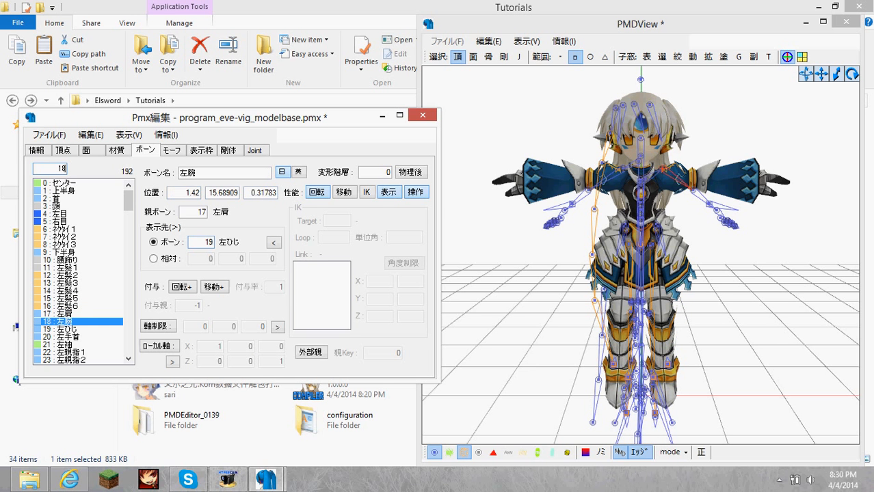
double_click(226, 193)
type("14.9")
- Position left elbow bone 19 (左ひじ) at X 4.06, Y 14.95, Z 0.87
left_click(52, 168)
double_click(184, 193)
type("4.06")
double_click(225, 193)
type("14.95")
double_click(260, 193)
type("0.67")
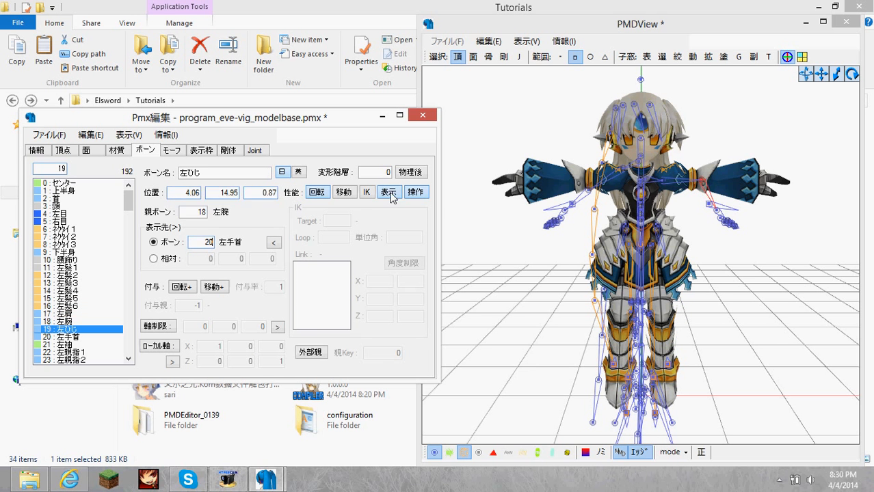
- Set the display target of left sleeve bone 21 (左袖) to -1 and hide the bone
double_click(52, 169)
type("20")
left_click(51, 169)
double_click(203, 243)
type("-1")
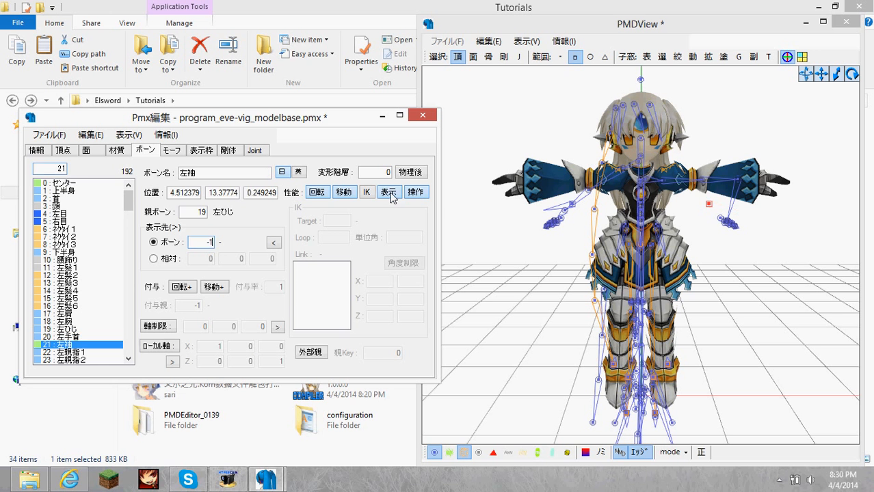
left_click(391, 196)
- Position left thumb bone 22 at 7.18, 14.5, -0.055 and bone 23 at 8.04, 14.3, -0.455
left_click(52, 169)
double_click(186, 193)
type("7.1814.5-0.055238.04")
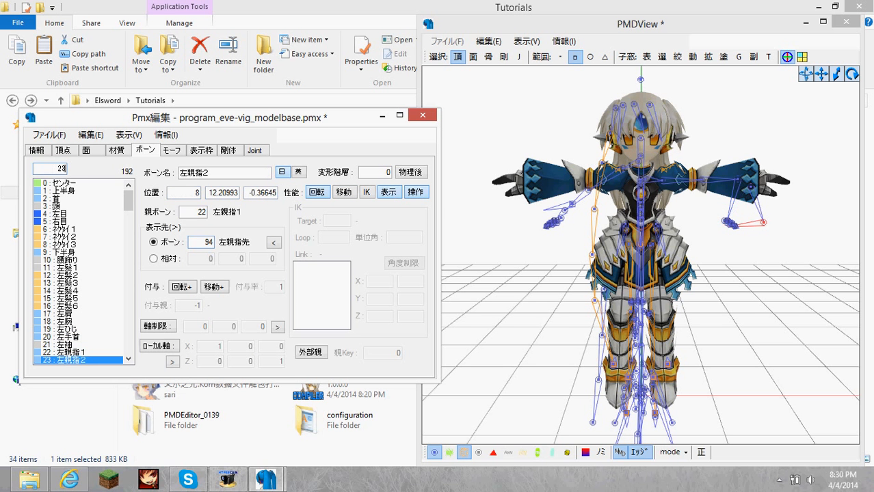
key("Tab")
type("14.3")
key("Tab")
type("-0.45524")
- Position left index finger bone 24 at 8.29, 15.25, 0.091 and bone 25 at 9.04, 15.05, 0.055
double_click(185, 193)
type("8.2915.25")
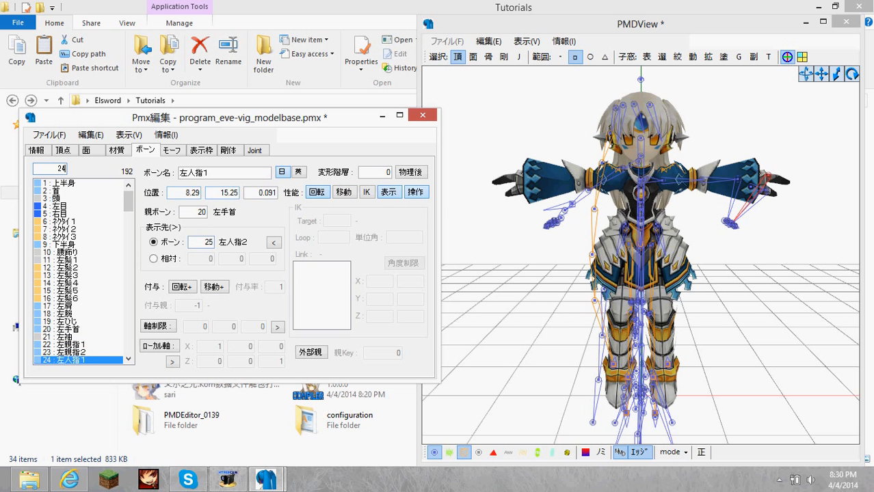
type("25")
double_click(186, 193)
type("9.0415.05")
double_click(260, 194)
type("0.055269.37")
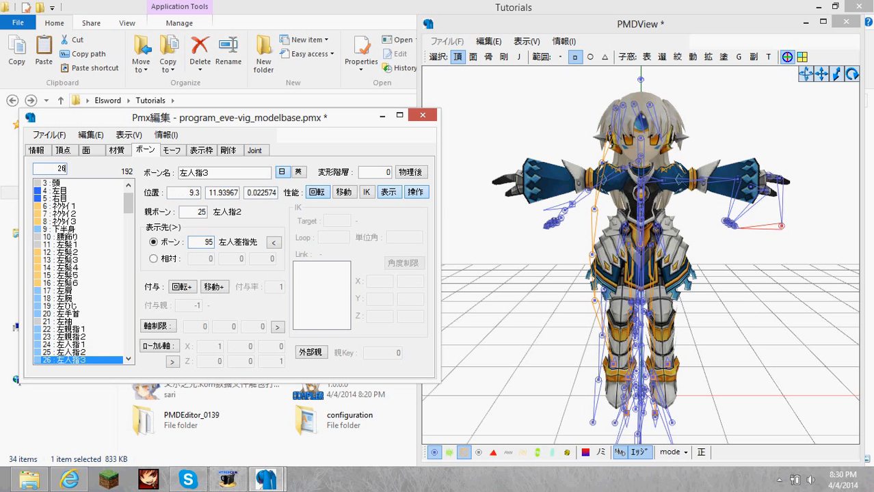
- Position left index fingertip bone 26 at 9.37, 14.9, 0.088, set its display target to -1 and hide it
type("14.90.088")
double_click(203, 243)
type("-1")
left_click(391, 197)
- Position left middle finger bone 27 at X 8.31, Y 15.24, Z 0.5 and bone 28 at X 9.14, Y 15.08
double_click(59, 168)
type("27")
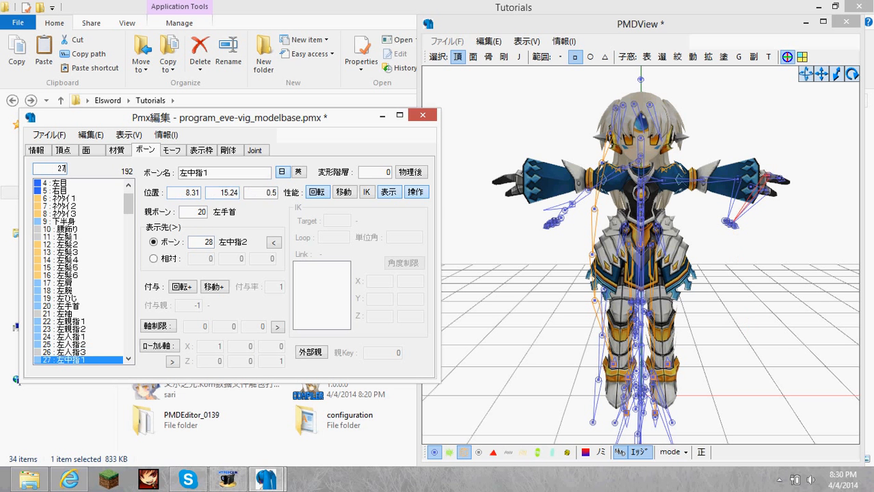
type("8.3115.240.16289.1415.080.30429")
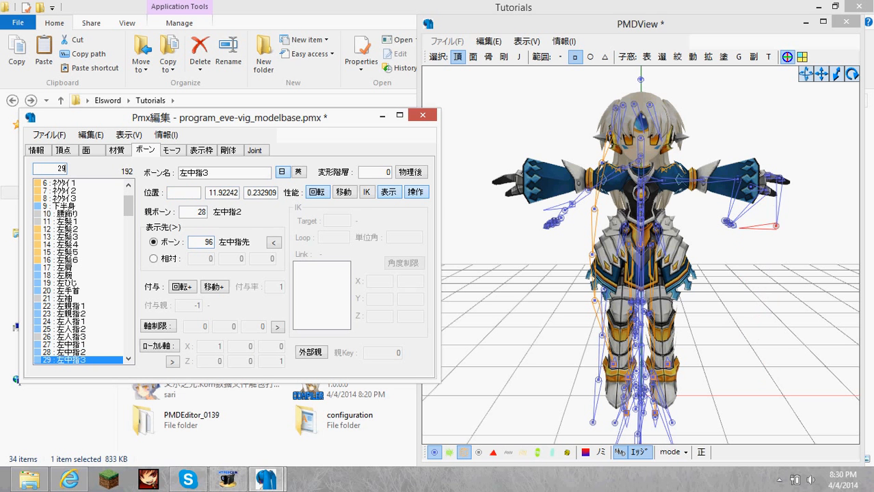
- Position left middle finger bone 29 at 9.44, 14.88, 0.508, set its display target to -1 and hide it
type("9.4414.880.508")
double_click(203, 243)
type("-1")
left_click(391, 197)
- Position left ring finger bone 30 at 8.31, 15.22, 1.02 and bone 31 at 9.02, 15.08, 1.08
type("308.3115.02")
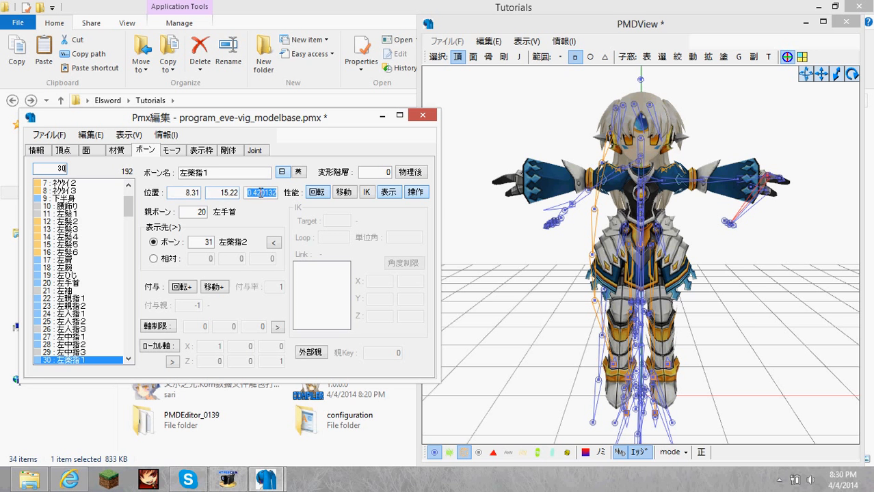
type("1.02319.0215.08")
key("Tab")
type("1.08")
- Set the X position of left ring fingertip bone 32 to 9.35
double_click(59, 168)
type("32")
double_click(186, 194)
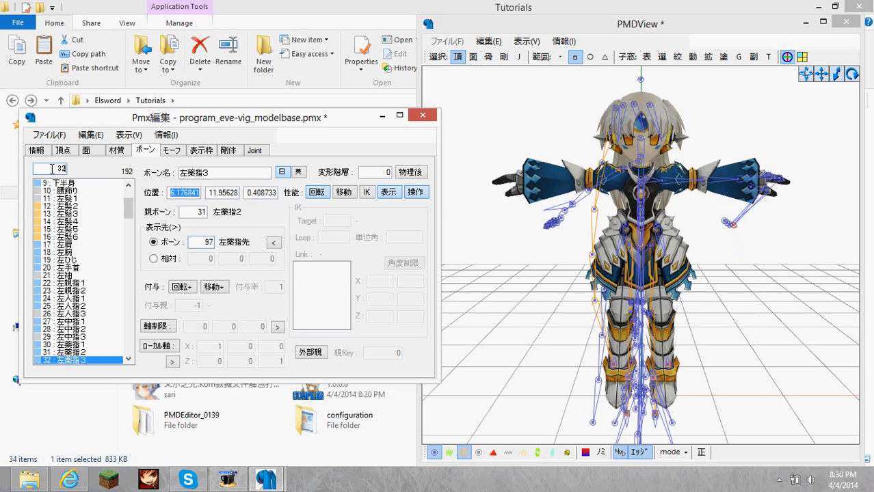
type("9.35")
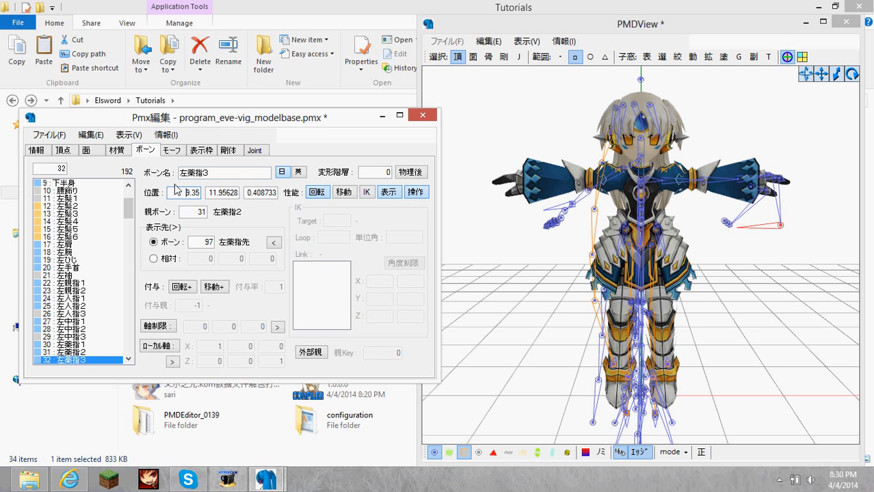
- Close PMD Editor and discard the unsaved model changes
left_click(777, 481)
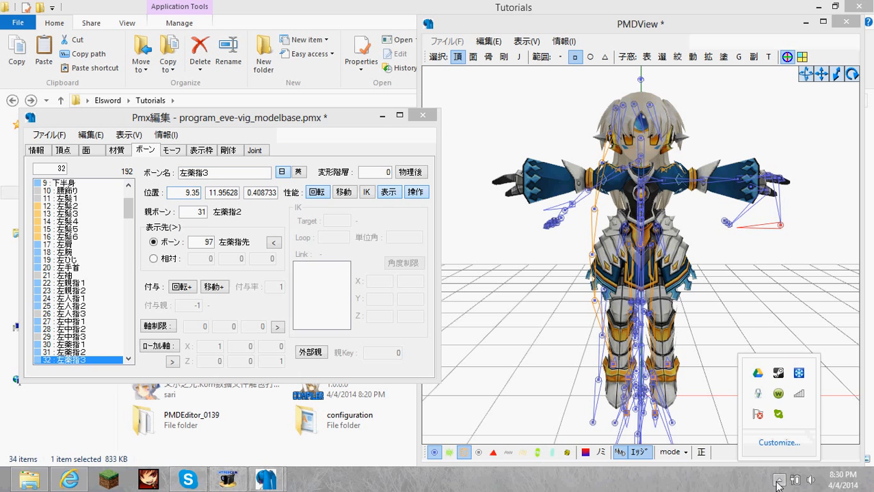
left_click(704, 337)
left_click(250, 205)
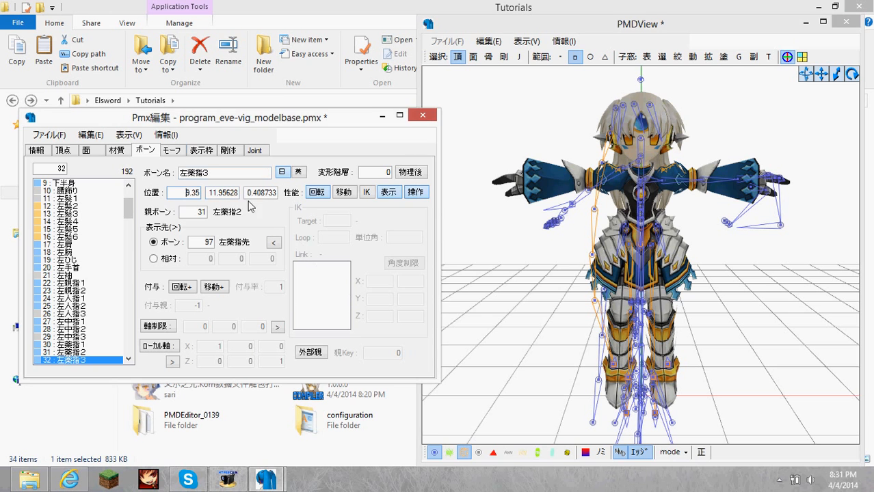
left_click(421, 116)
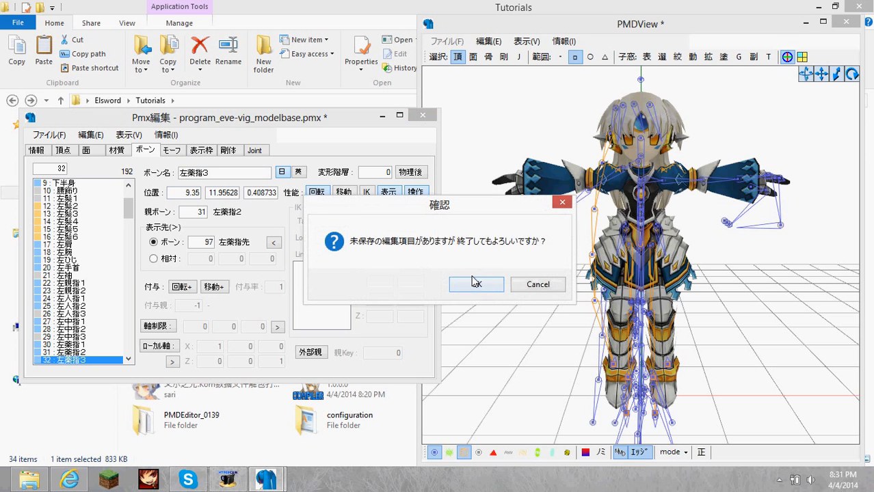
left_click(477, 286)
- Launch Elsword Model Rigger v2.0.0 BETA 4, check the hidden tray icons and reveal the rigger's Diagnostics options
double_click(692, 352)
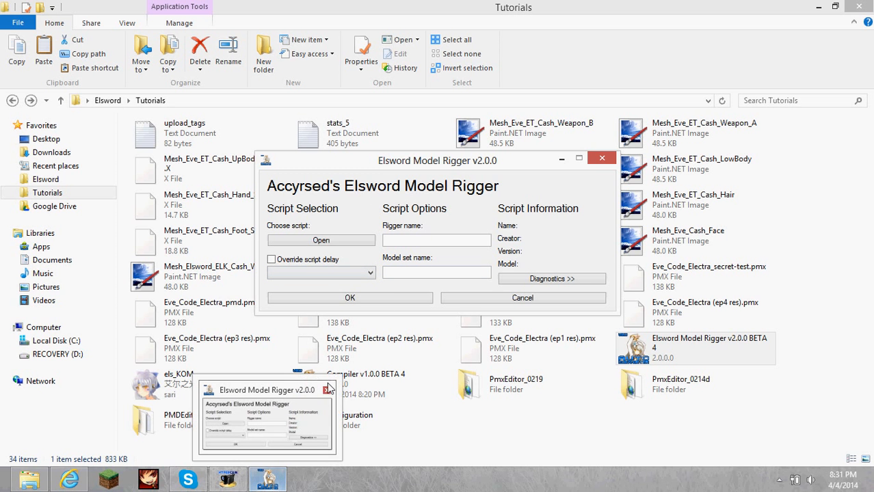
left_click(779, 478)
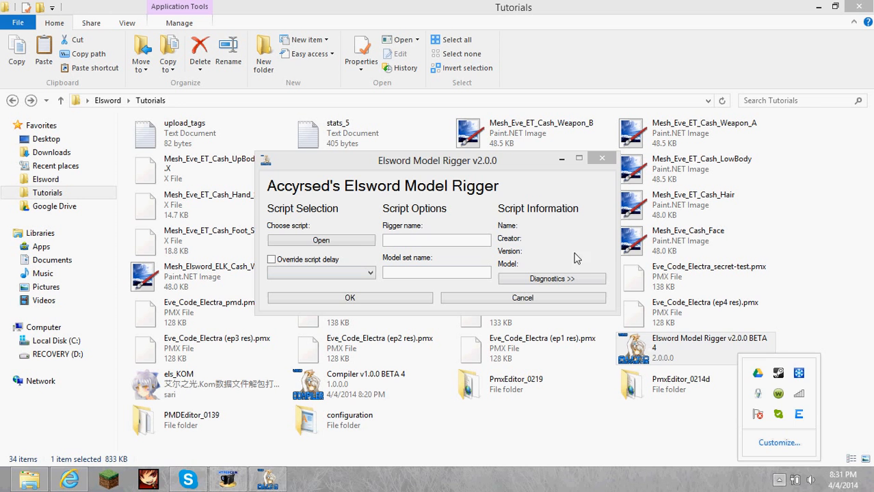
left_click(555, 216)
left_click(603, 160)
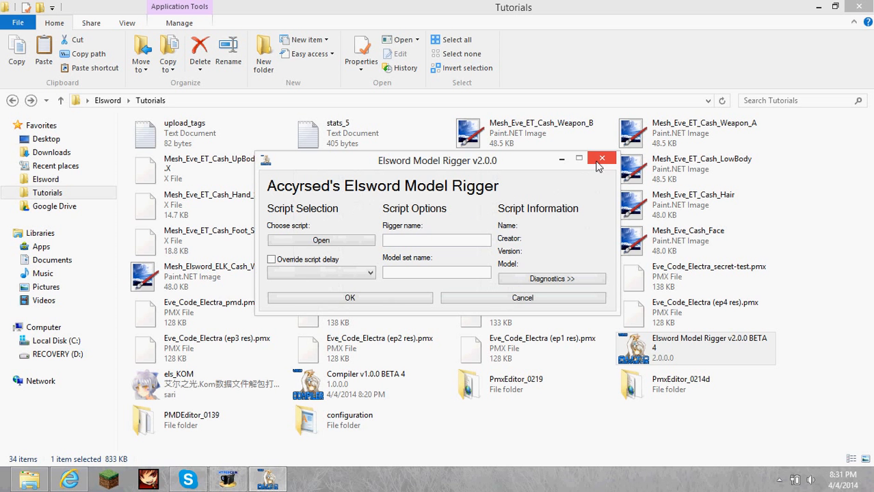
left_click(561, 280)
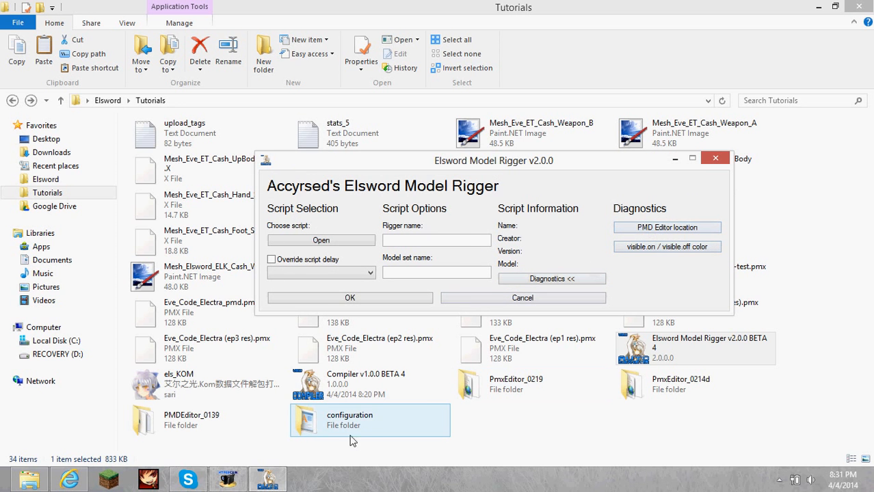
- Review the visible-on, visible-off and pmd_filepath entries in the configuration folder's config file, then return to the Tutorials folder
double_click(396, 421)
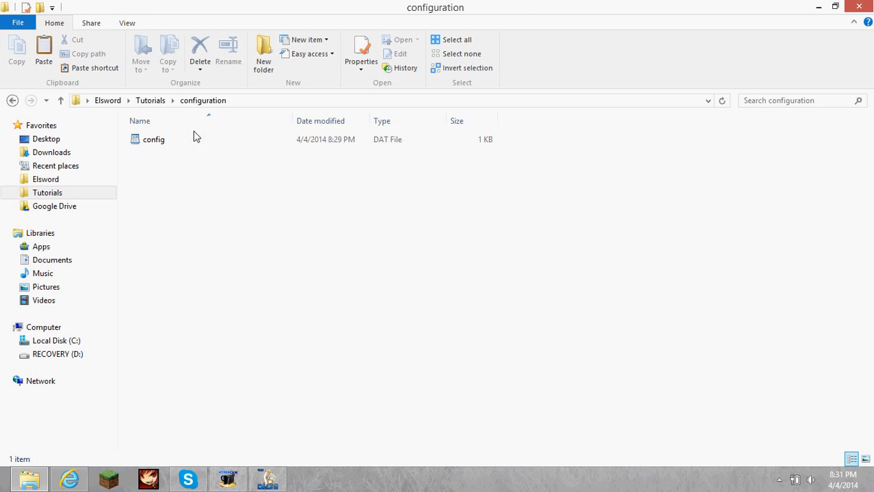
double_click(187, 143)
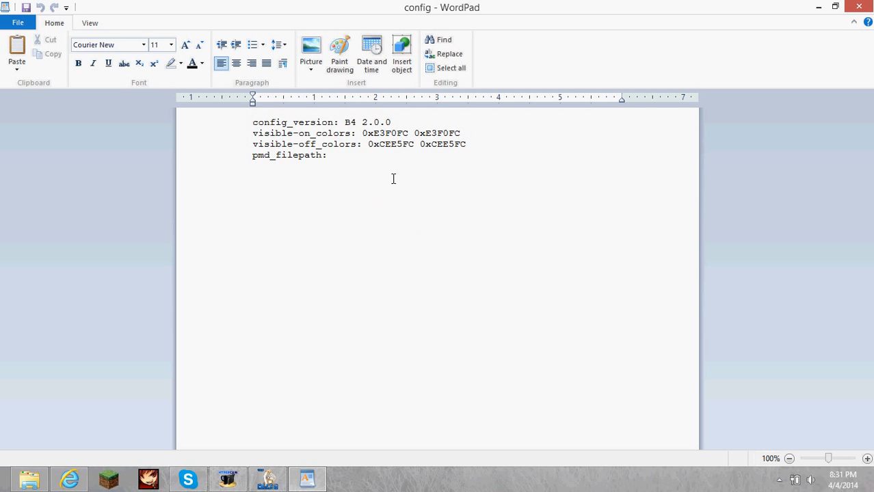
left_click(344, 163)
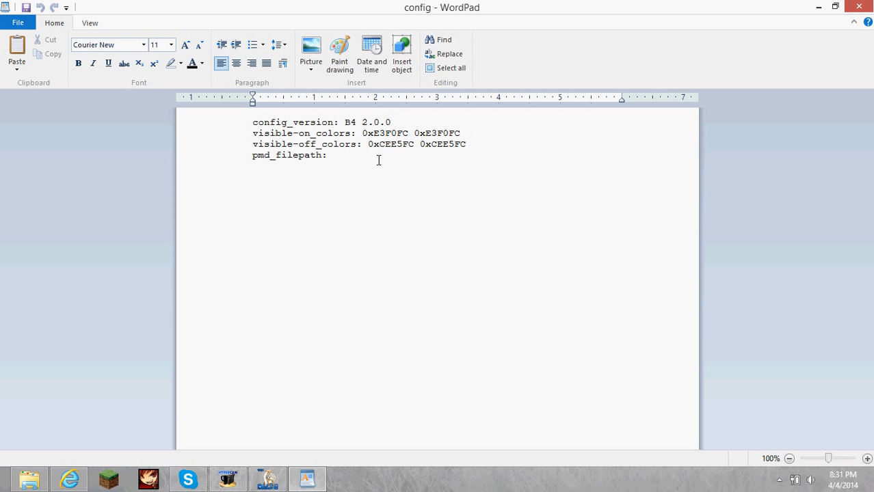
left_click_drag(462, 146, 266, 139)
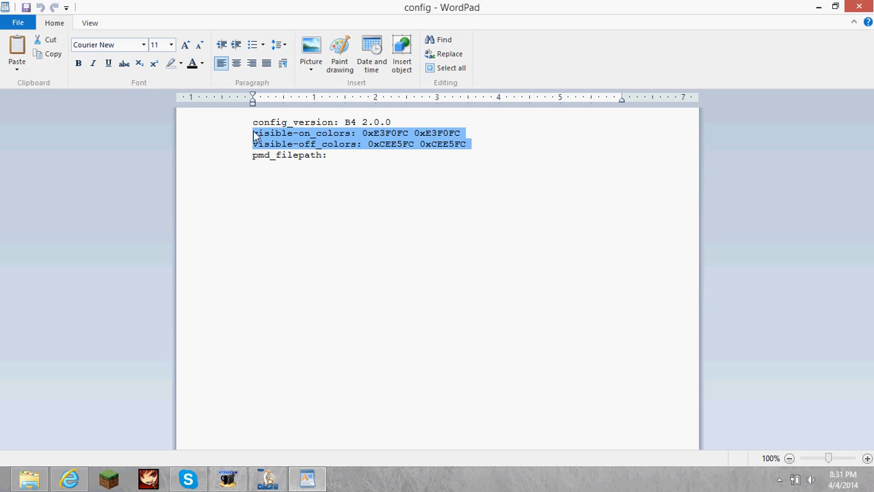
left_click(429, 166)
mouse_move(869, 2)
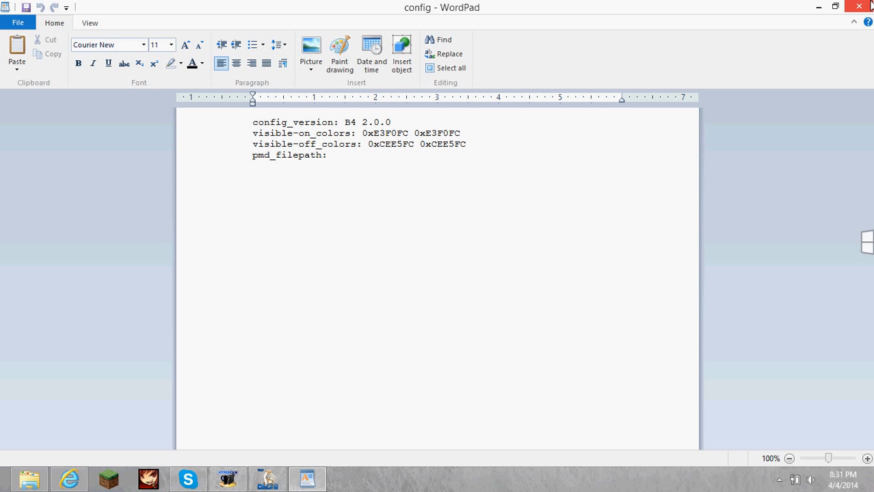
left_click(860, 6)
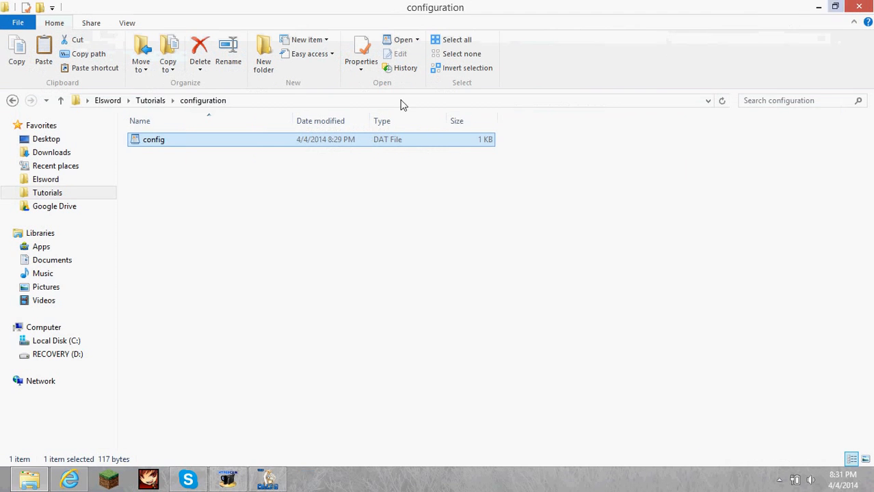
left_click(151, 100)
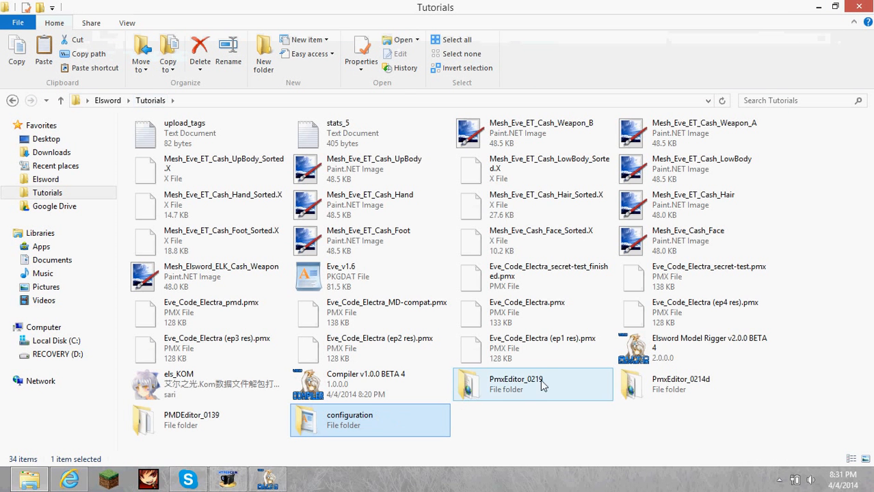
- Relaunch Elsword Model Rigger v2.0.0 BETA 4, replacing the running instance, and reveal its Diagnostics options
double_click(661, 353)
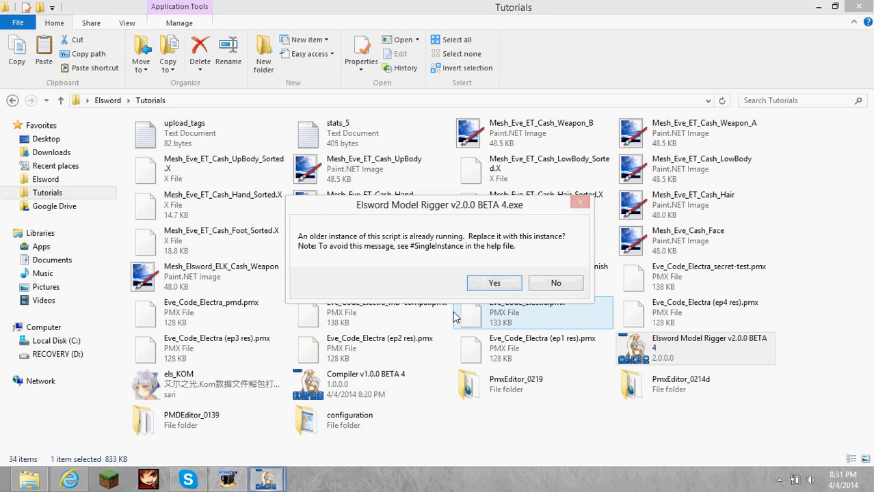
left_click(489, 285)
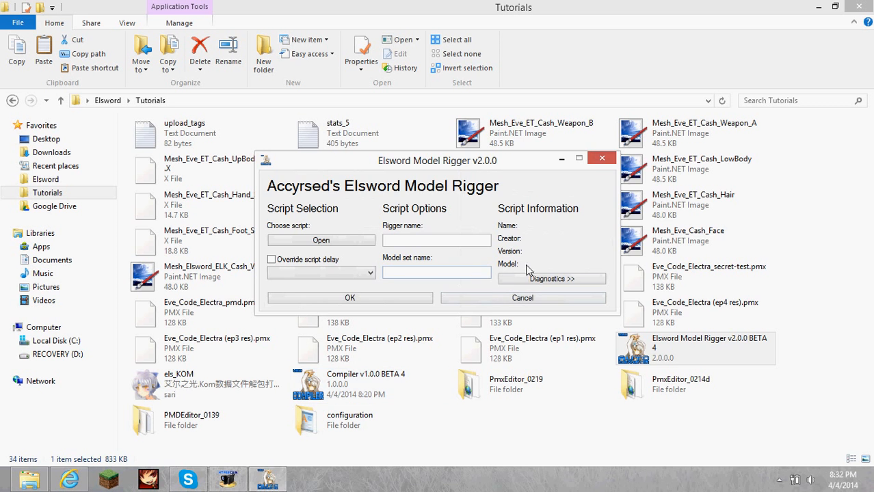
left_click(530, 278)
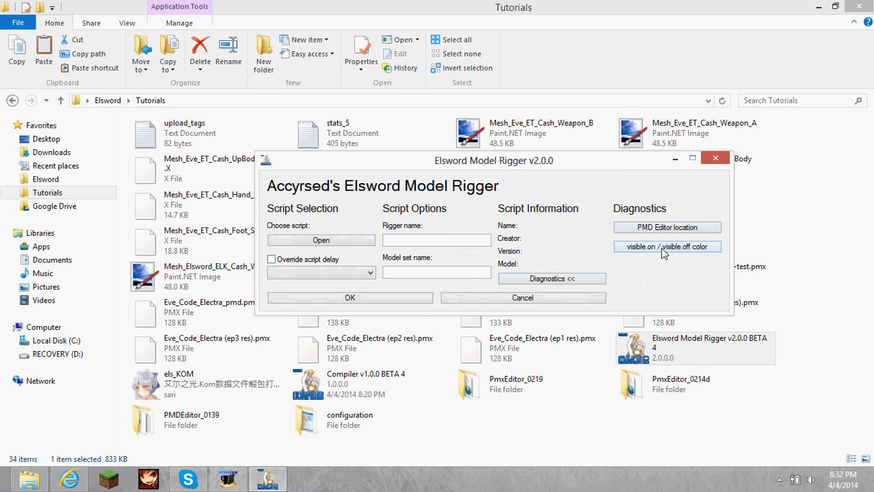
- Bind the rigger's PMD Editor location to the PMDEditor application in the PMDEditor_0139 folder
left_click(667, 227)
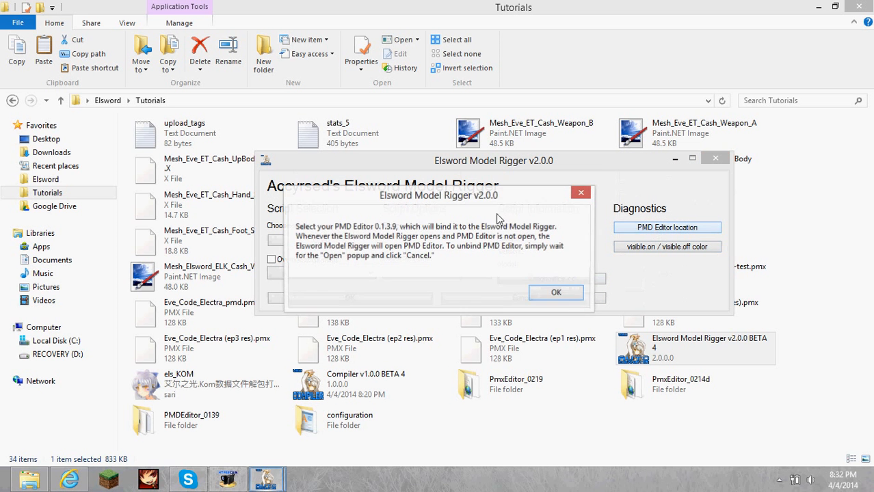
left_click(553, 293)
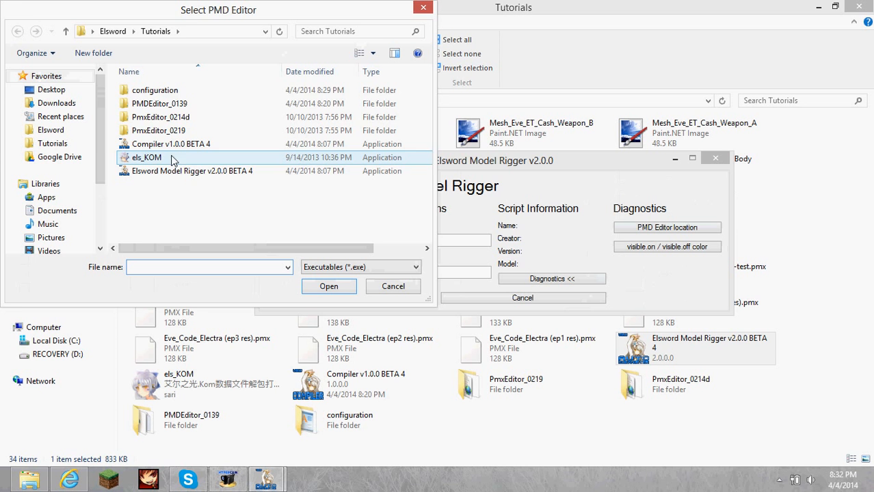
left_click(166, 104)
double_click(167, 104)
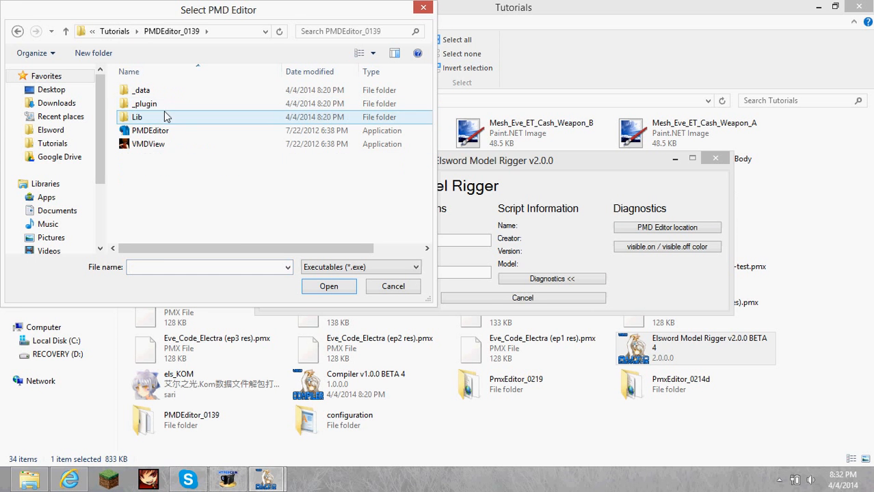
double_click(161, 132)
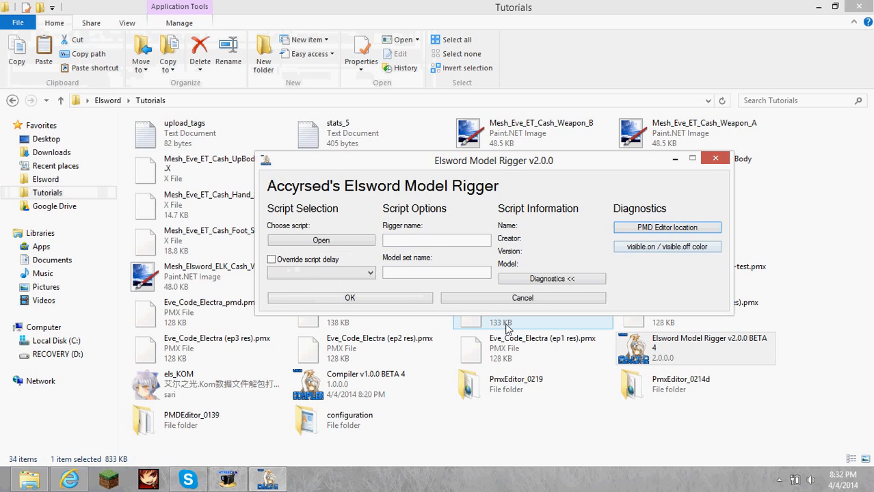
- Check the pmd_filepath entry in the configuration folder's config file and return to the Tutorials folder
double_click(338, 418)
double_click(213, 140)
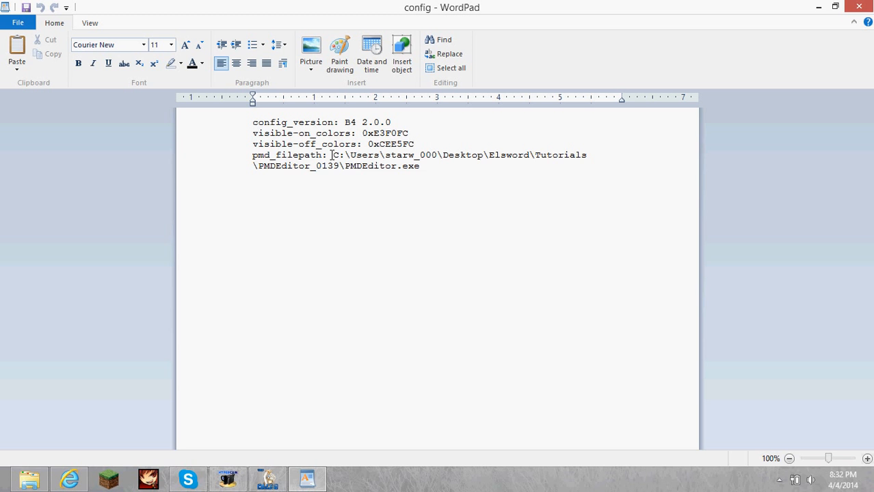
left_click_drag(331, 156, 633, 242)
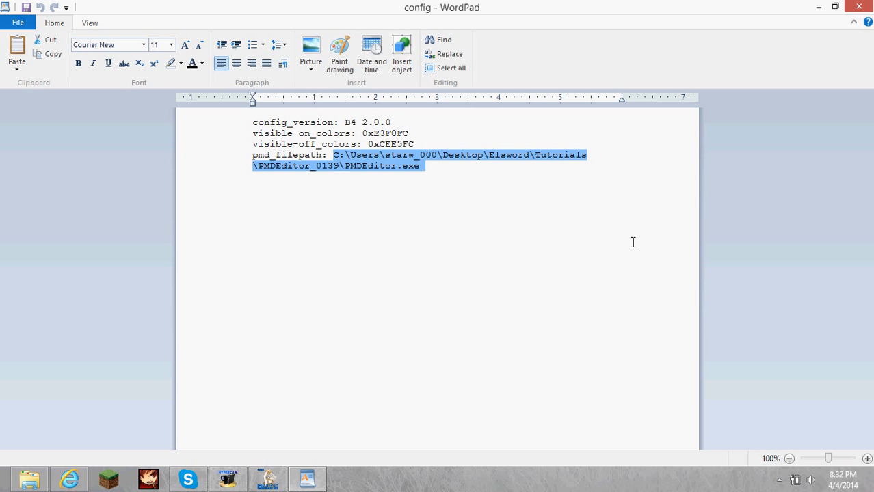
left_click(859, 7)
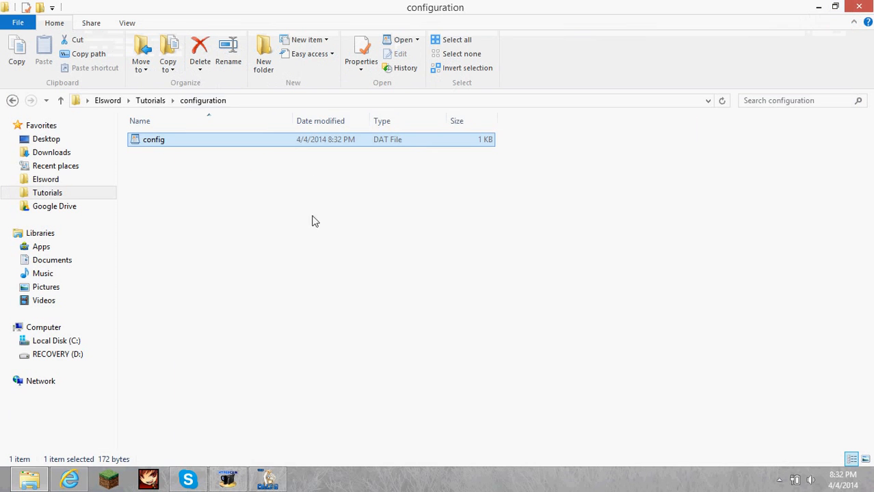
left_click(152, 102)
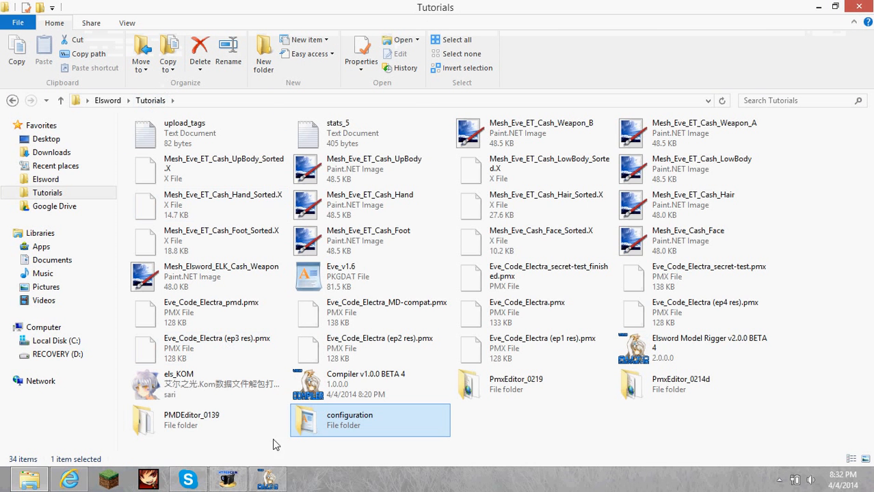
left_click(277, 480)
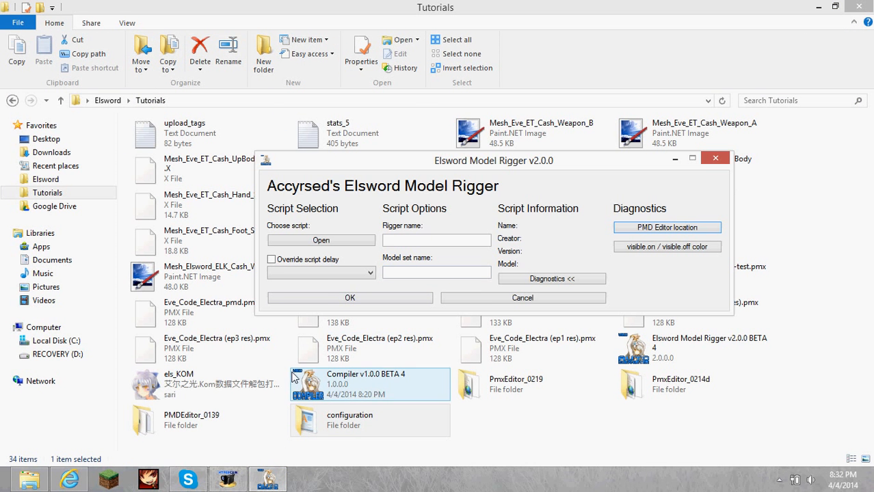
left_click(551, 396)
double_click(551, 395)
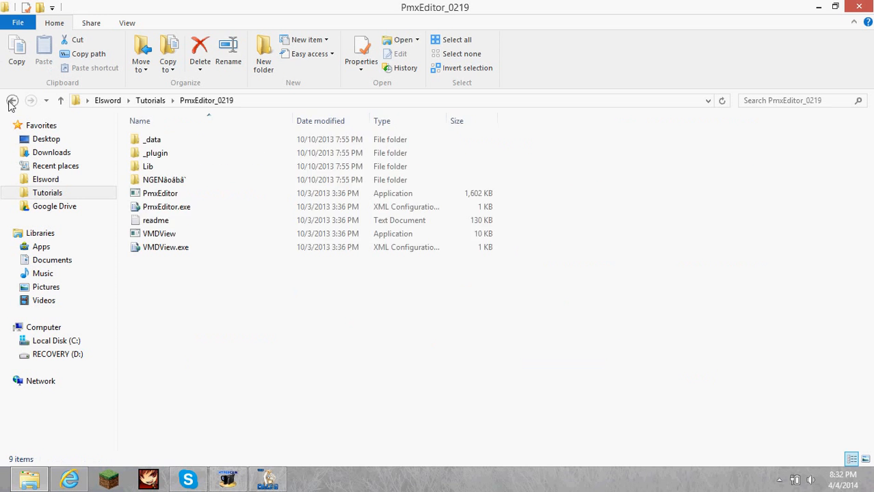
left_click(12, 100)
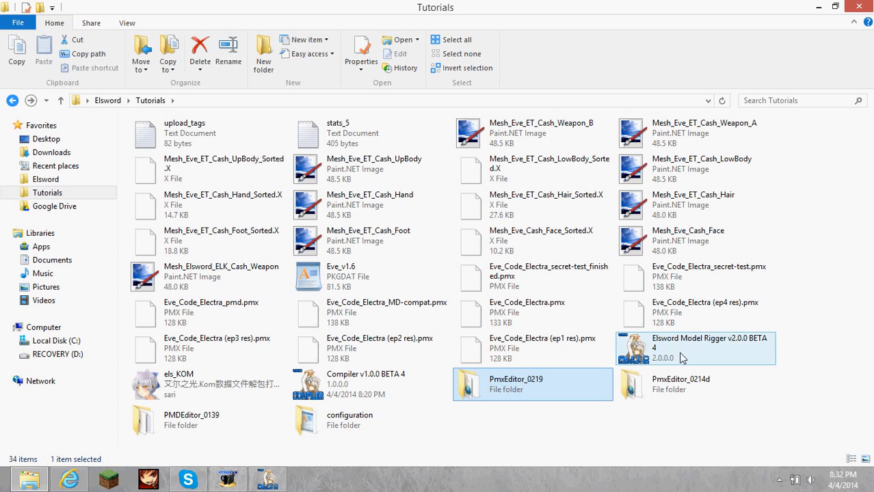
- Launch PMDEditor from the PMDEditor_0139 folder and return to the Tutorials folder
double_click(165, 419)
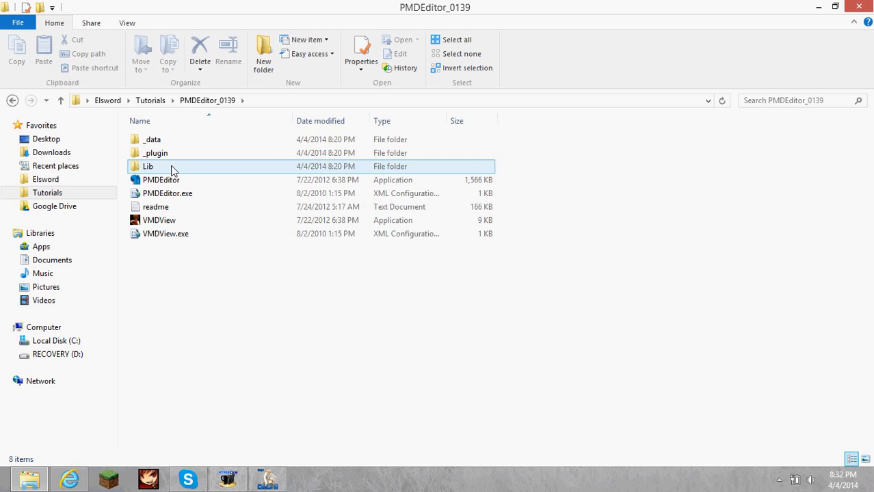
left_click(174, 181)
left_click(150, 100)
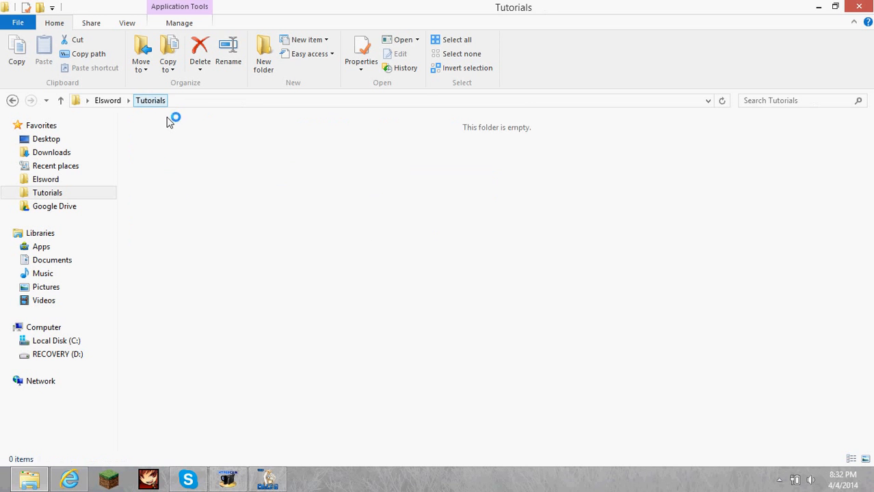
left_click(508, 426)
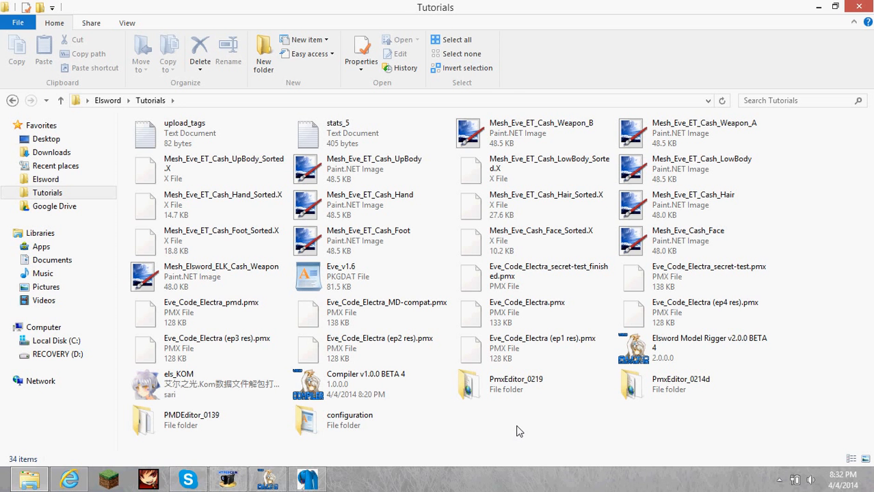
- Bring the PMD Editor windows forward and place PMDView beside the Pmx editing window
left_click(311, 479)
left_click(300, 397)
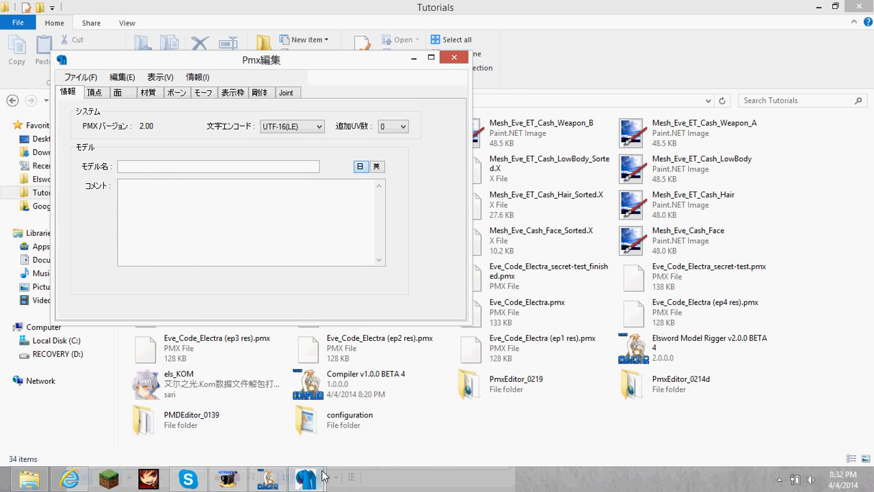
left_click_drag(393, 49, 737, 23)
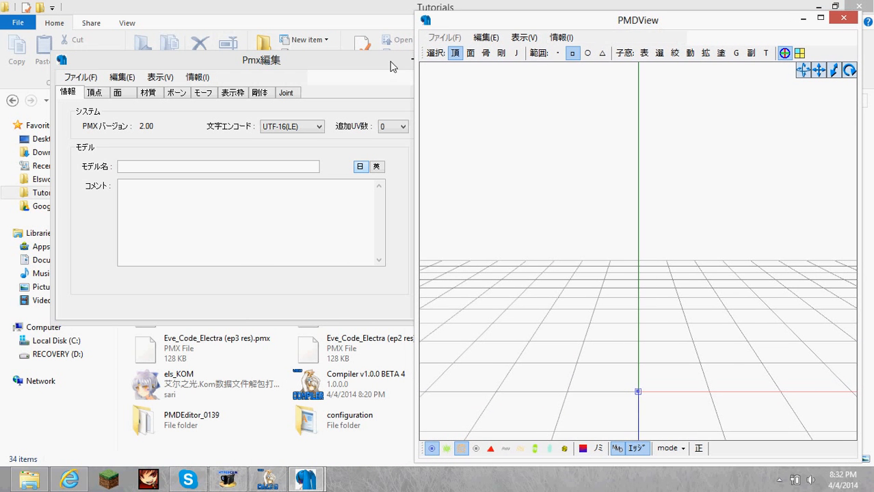
- Move the Pmx editing window lower beside PMDView and bring it to the front
left_click_drag(392, 62, 357, 103)
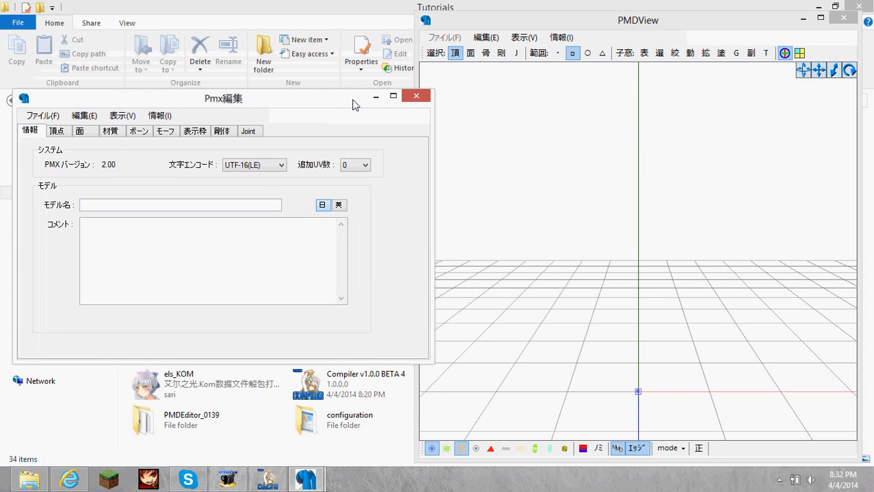
double_click(635, 22)
double_click(632, 21)
left_click_drag(640, 25, 642, 24)
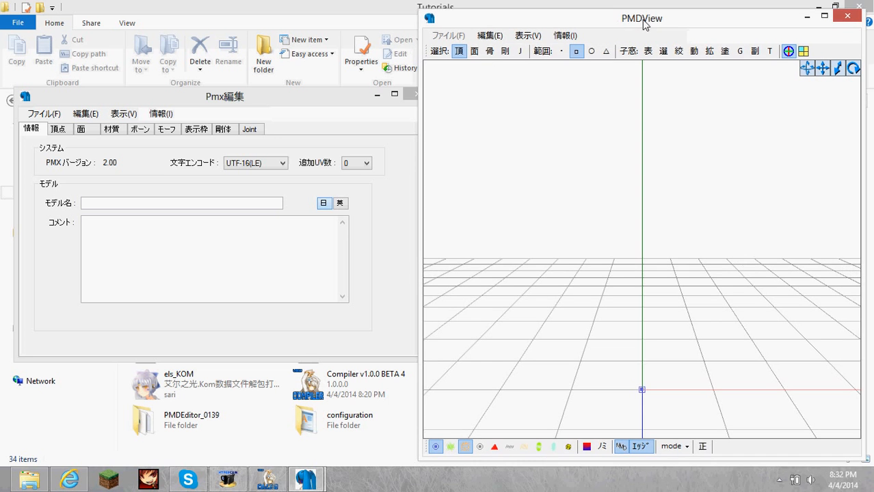
left_click(245, 97)
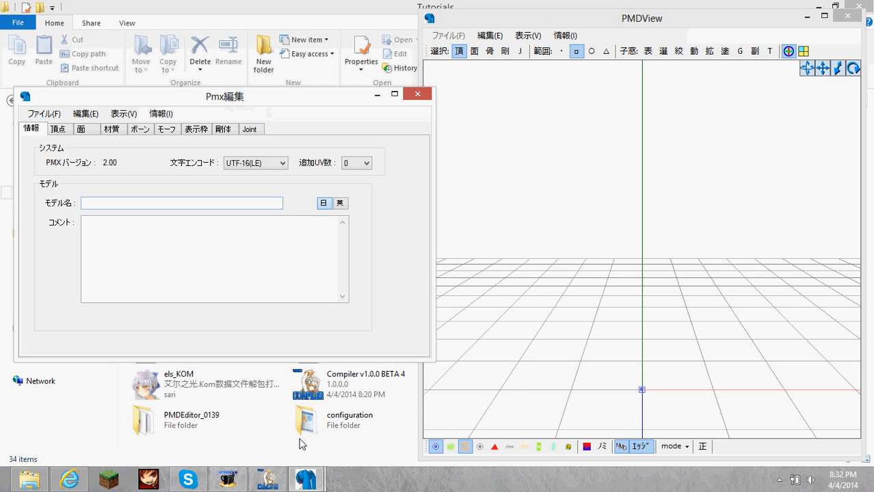
- Run the rigger's visible.on / visible.off color diagnostic on the 表示 button of the Pmx editor's ボーン page and accept the result
left_click(267, 480)
left_click(136, 129)
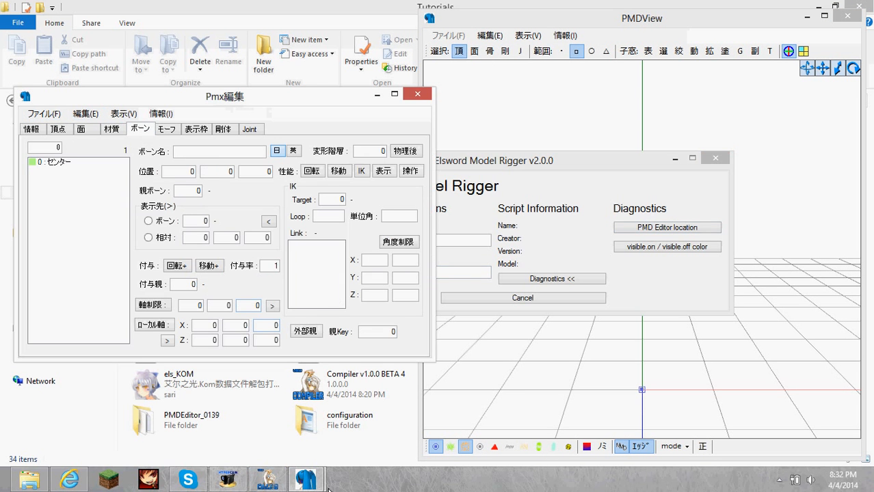
left_click(267, 479)
left_click(673, 247)
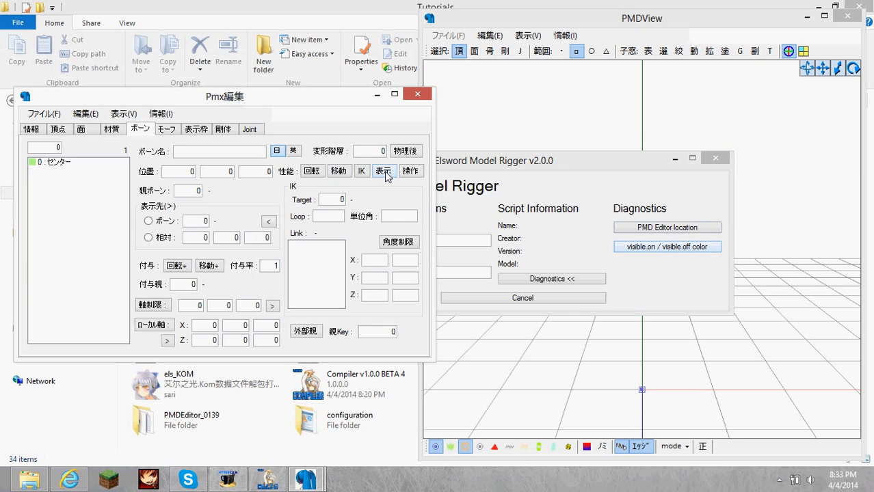
left_click(383, 172)
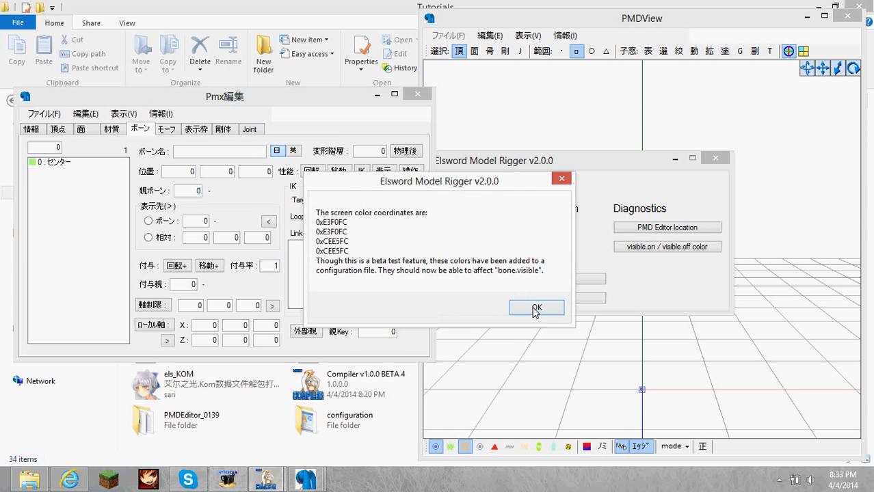
left_click(532, 309)
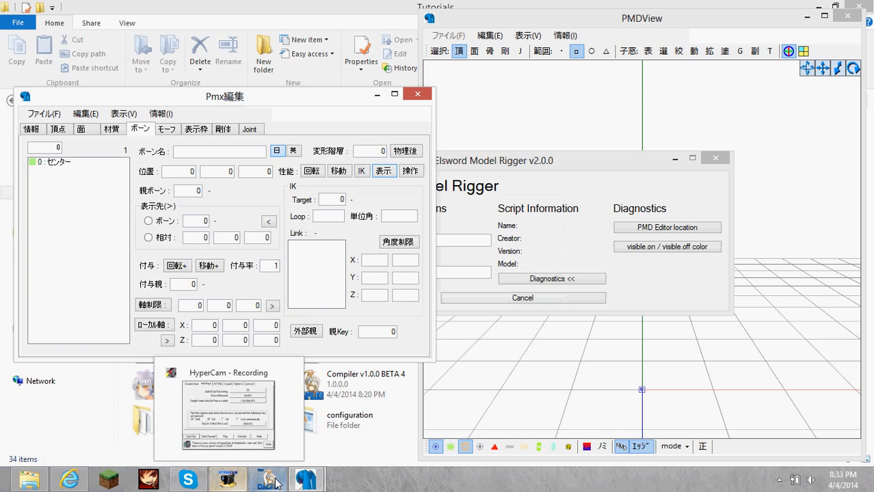
- Check the visible-on_colors and visible-off_colors entries in the configuration folder's config file and close the file
mouse_move(276, 483)
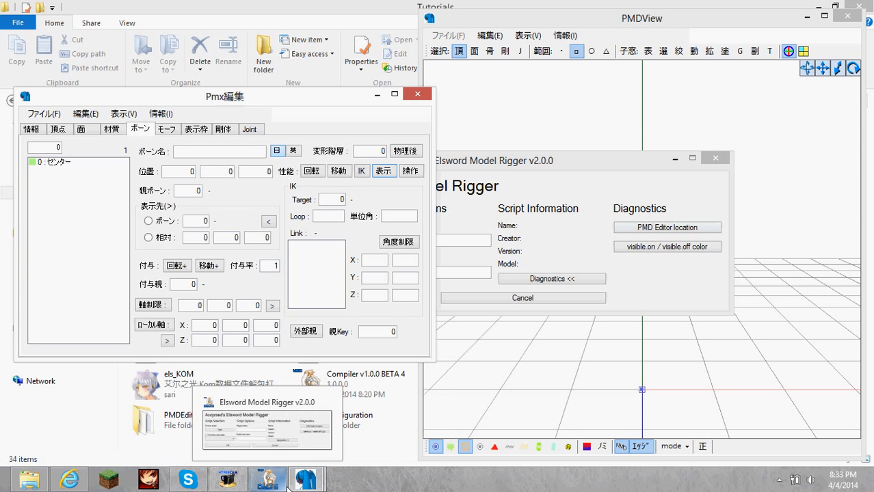
left_click(560, 192)
left_click(403, 3)
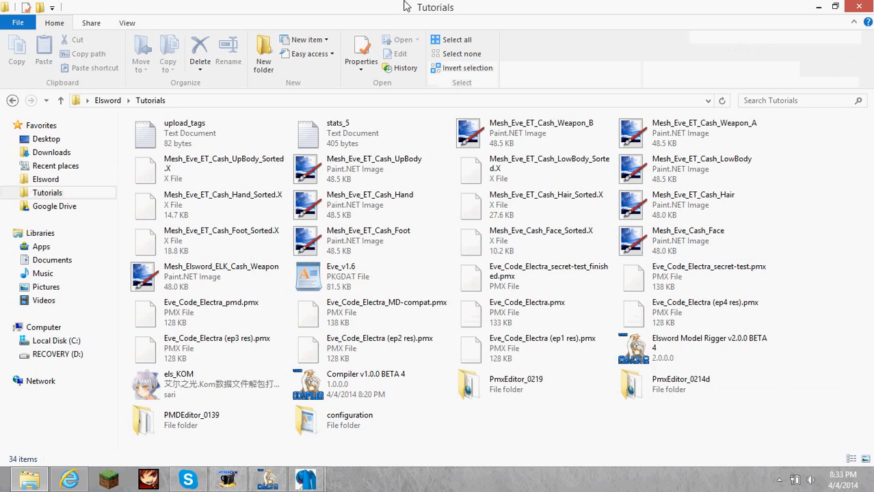
double_click(355, 431)
left_click(229, 143)
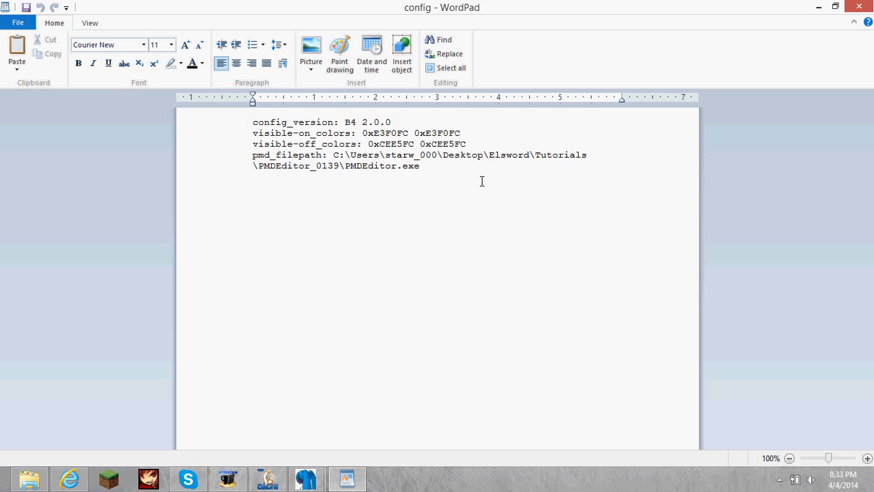
left_click_drag(481, 181, 200, 155)
left_click(466, 157)
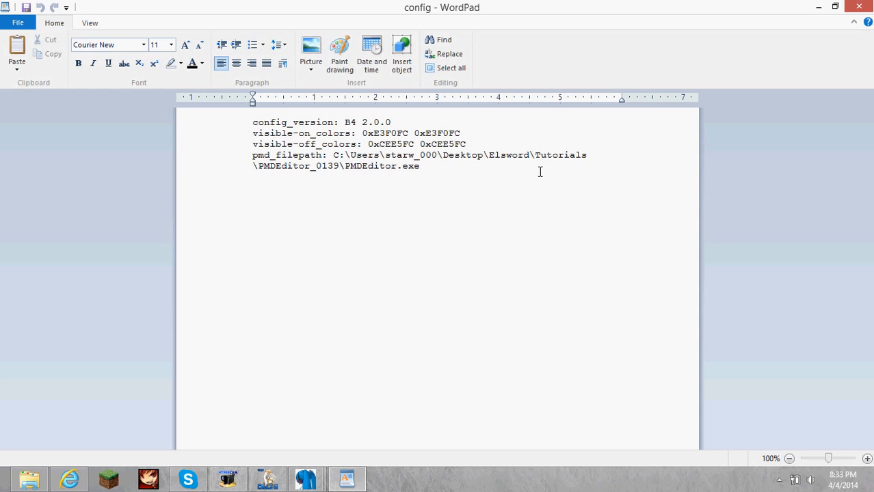
left_click(858, 7)
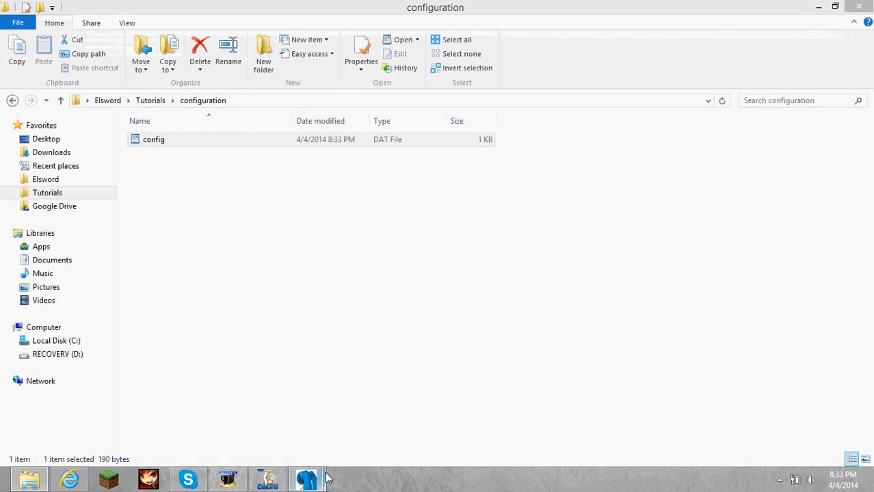
- Close PMD Editor and Elsword Model Rigger and return to the Tutorials folder
mouse_move(305, 479)
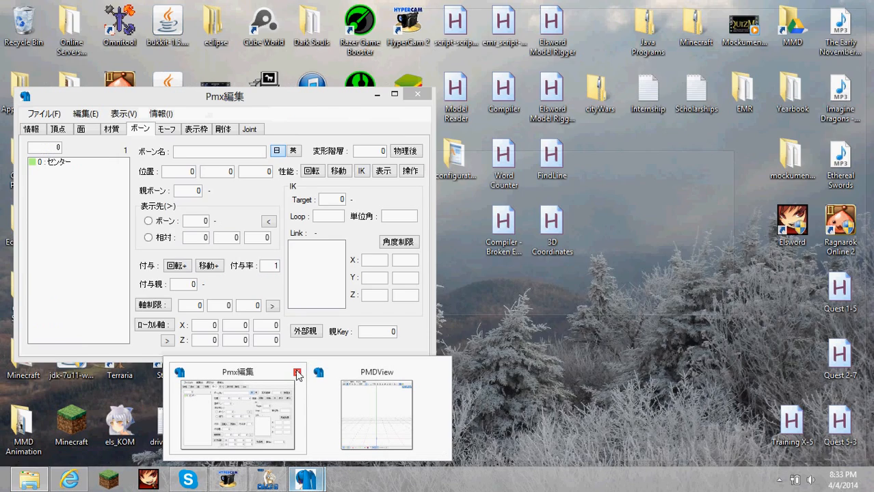
left_click(297, 372)
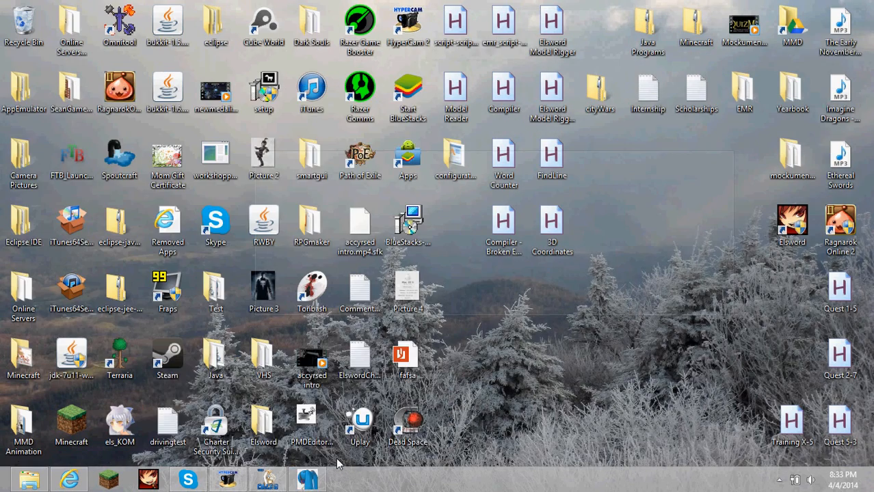
left_click(713, 158)
left_click(12, 101)
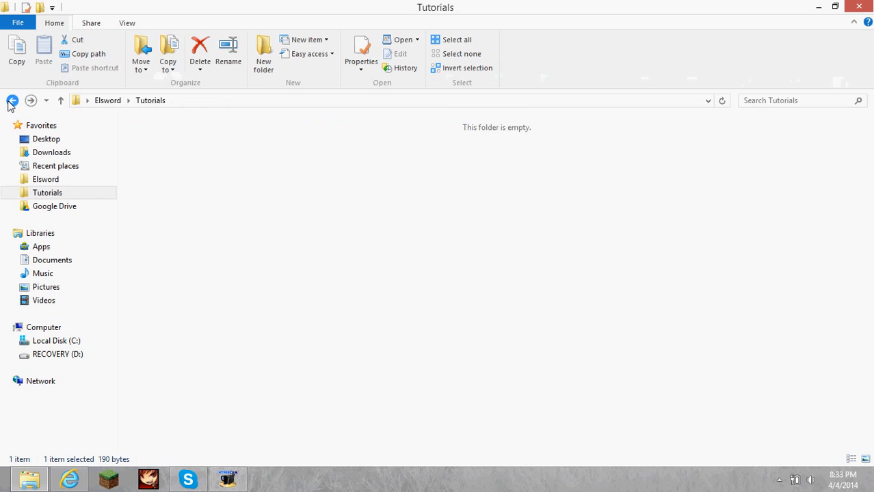
- Relaunch Elsword Model Rigger v2.0.0 BETA 4, review the configuration folder's config file and close the PMD Editor windows
double_click(684, 349)
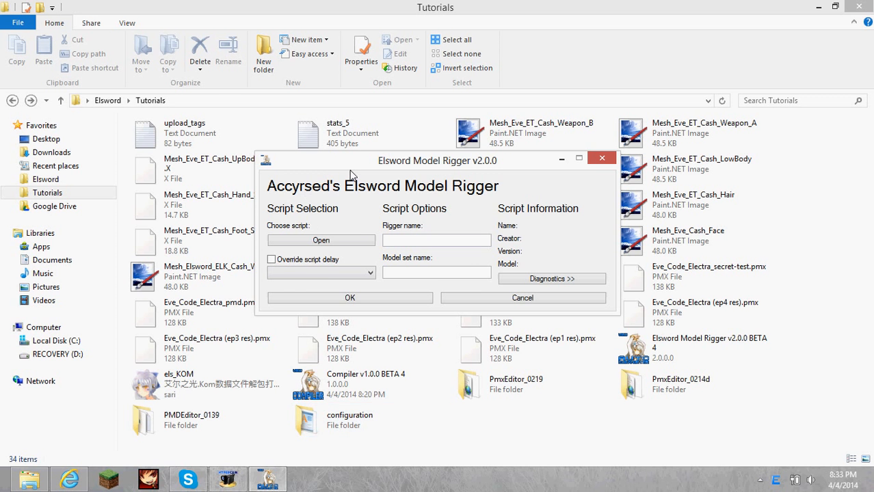
double_click(342, 417)
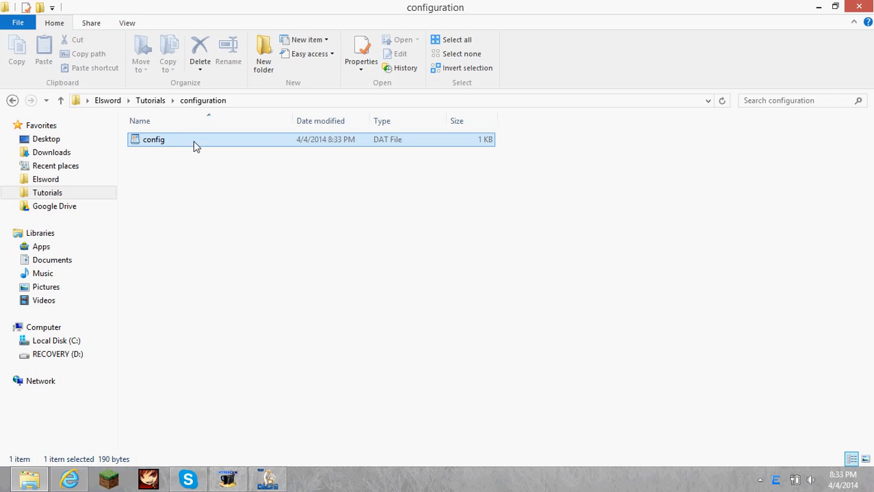
double_click(193, 141)
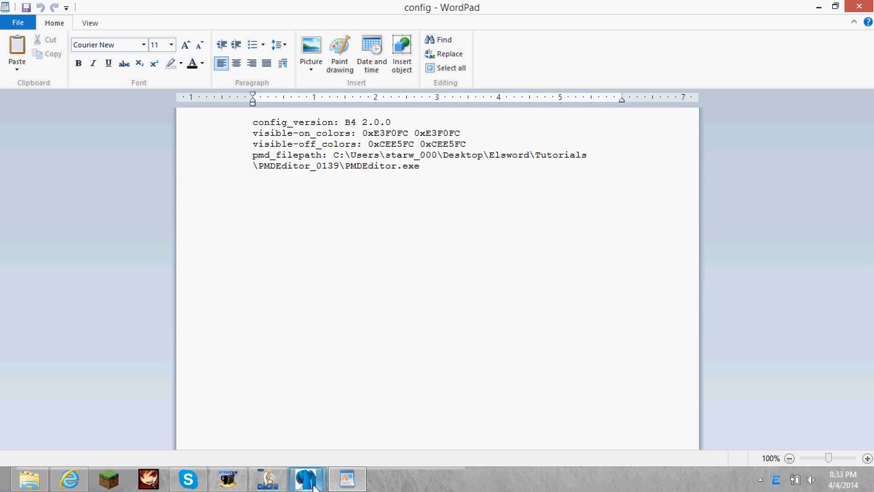
mouse_move(311, 484)
left_click(292, 370)
- Close the config file and the rigger, leaving the Tutorials folder open
left_click(273, 482)
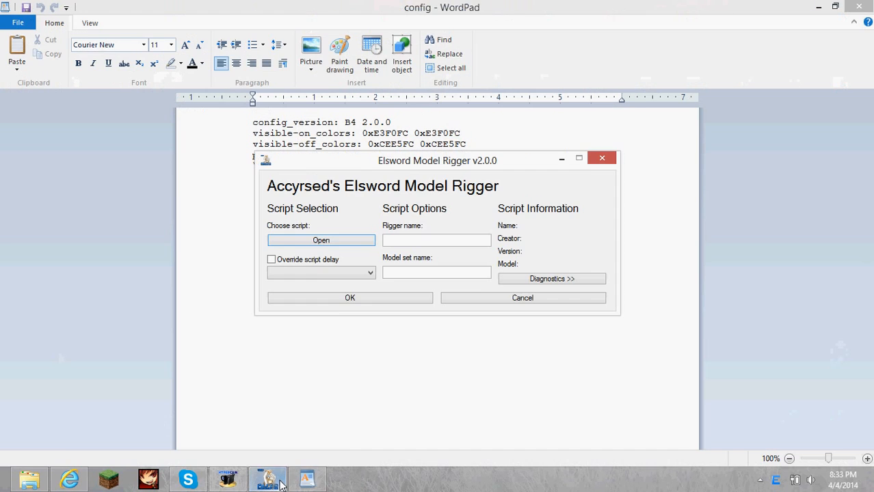
left_click(858, 7)
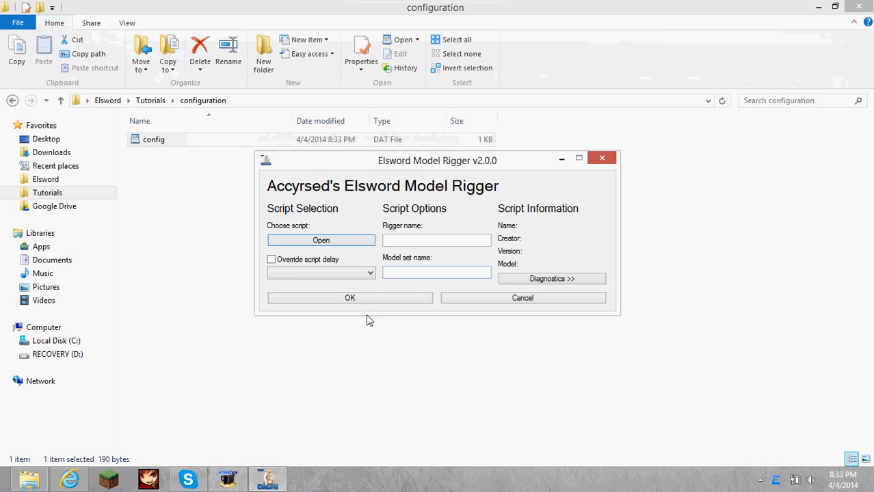
left_click(12, 100)
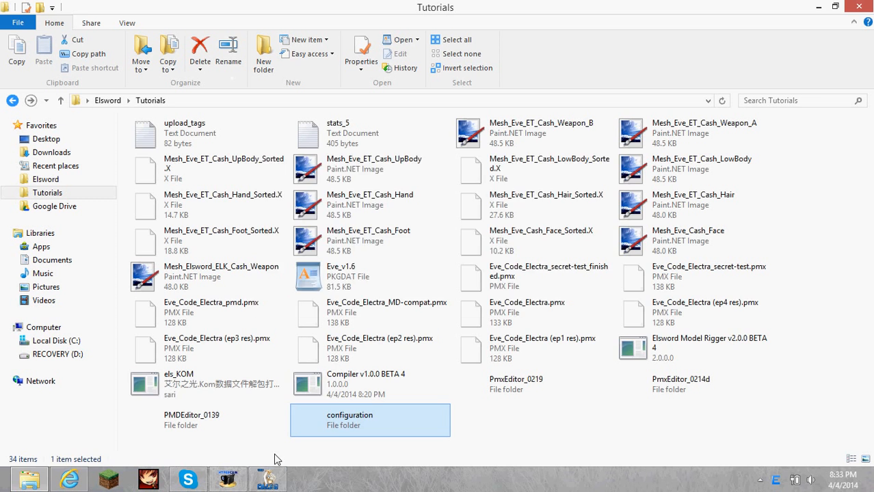
left_click(268, 479)
left_click(607, 161)
- Launch the rigger from the Tutorials folder, close only its own window and move PMDView aside
left_click(677, 350)
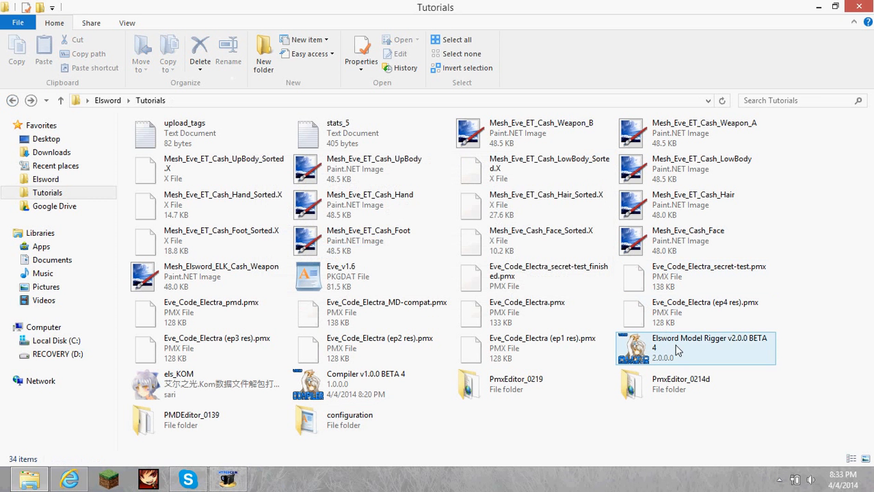
double_click(675, 350)
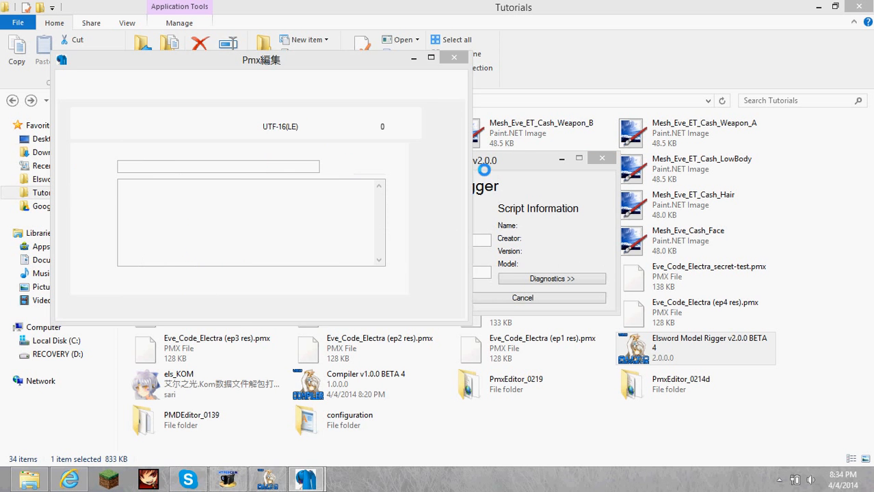
left_click(608, 161)
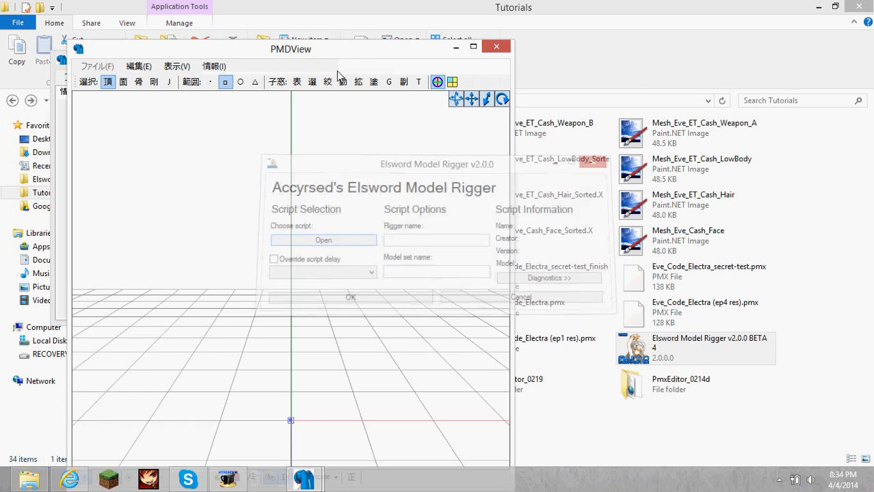
left_click_drag(336, 49, 483, 22)
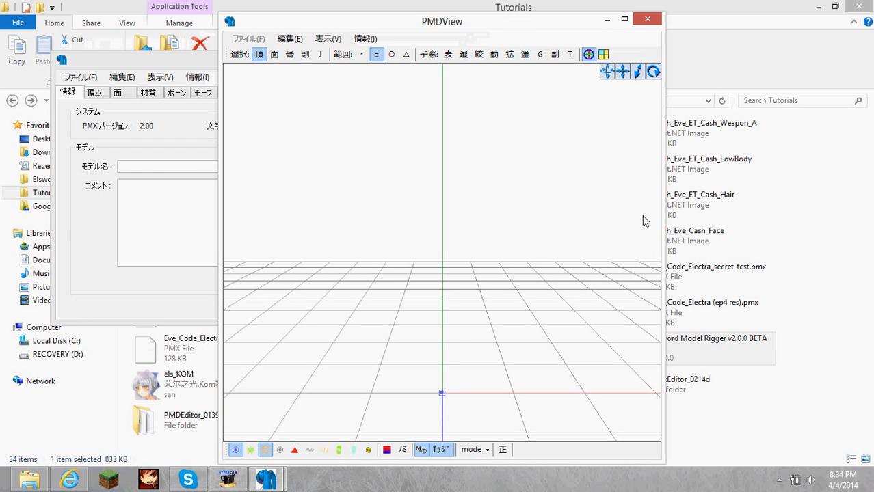
- Start the rigger again and arrange the Pmx editing window and PMDView side by side
left_click(712, 341)
double_click(622, 349)
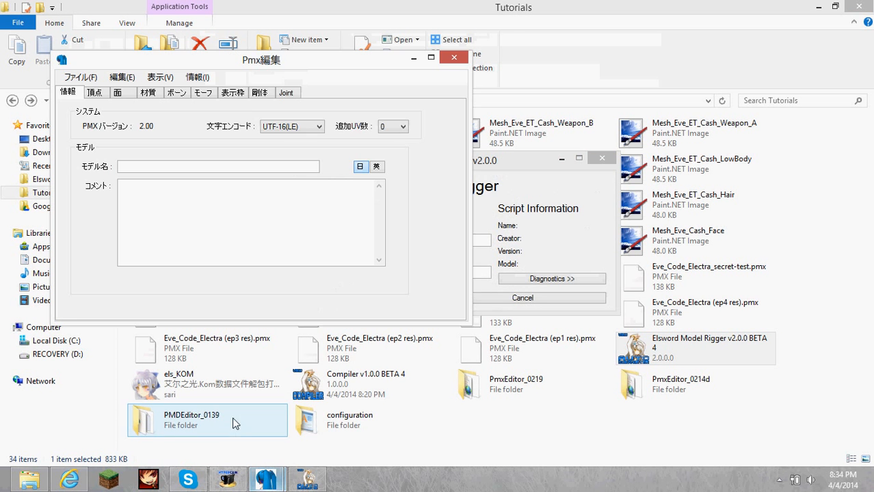
mouse_move(273, 476)
left_click(341, 407)
left_click_drag(153, 66, 116, 108)
left_click_drag(398, 23, 596, 17)
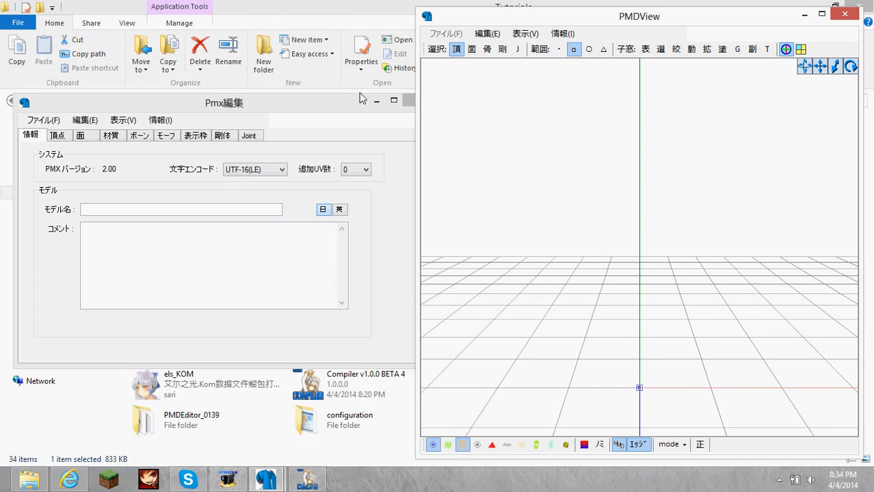
- Close the Pmx editing window and the rigger, and clear the file selection in the Tutorials folder
left_click(322, 110)
left_click(416, 101)
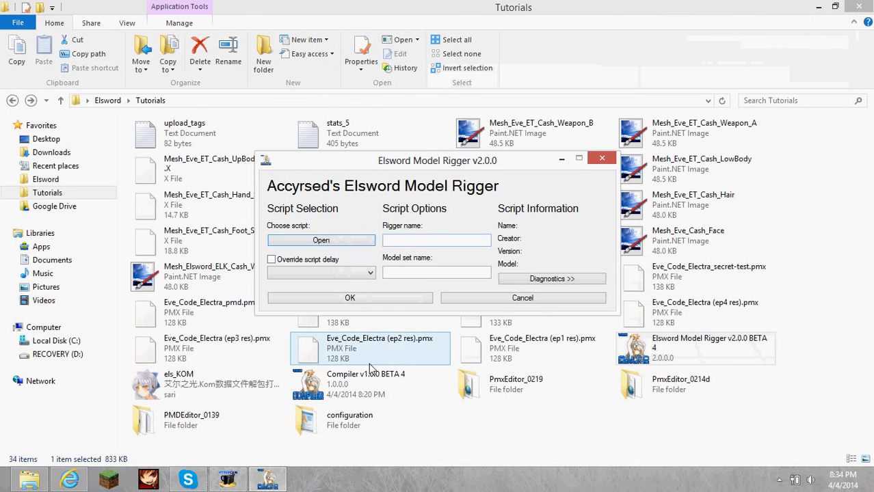
left_click(614, 157)
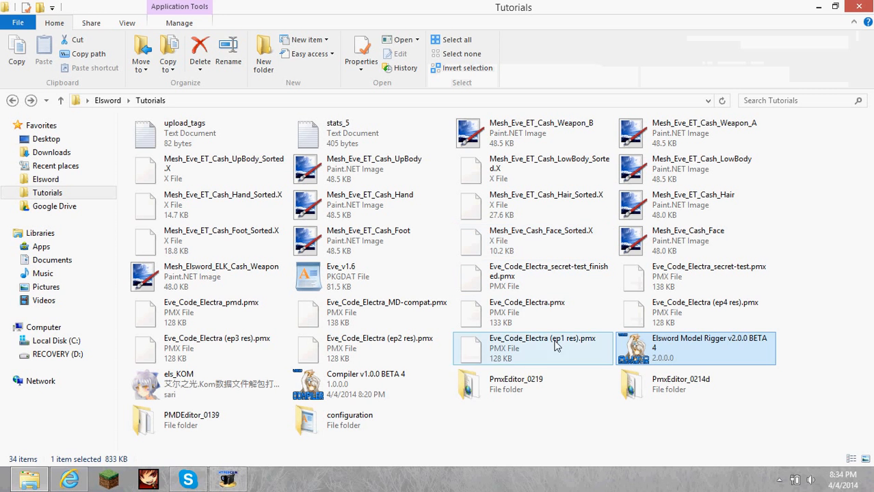
left_click(532, 437)
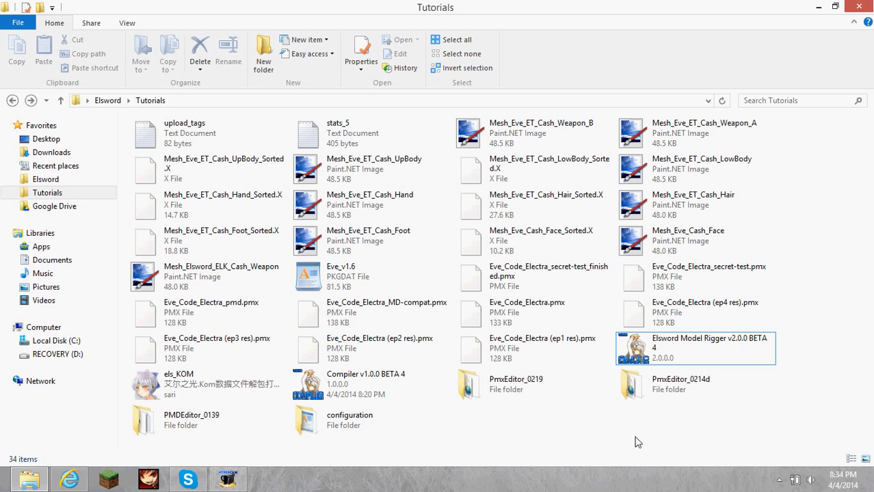
- Relaunch Elsword Model Rigger with its Diagnostics section expanded, close PMD Editor and move the rigger window over the file list's upper part
left_click(738, 354)
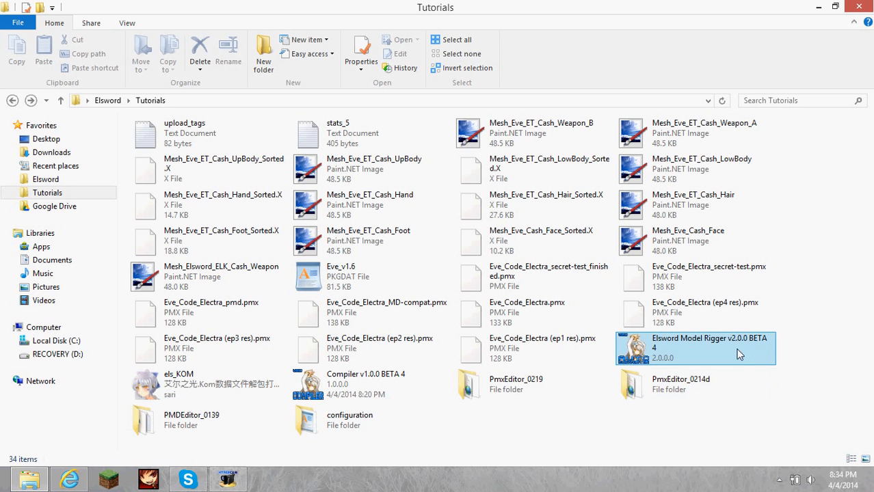
double_click(704, 353)
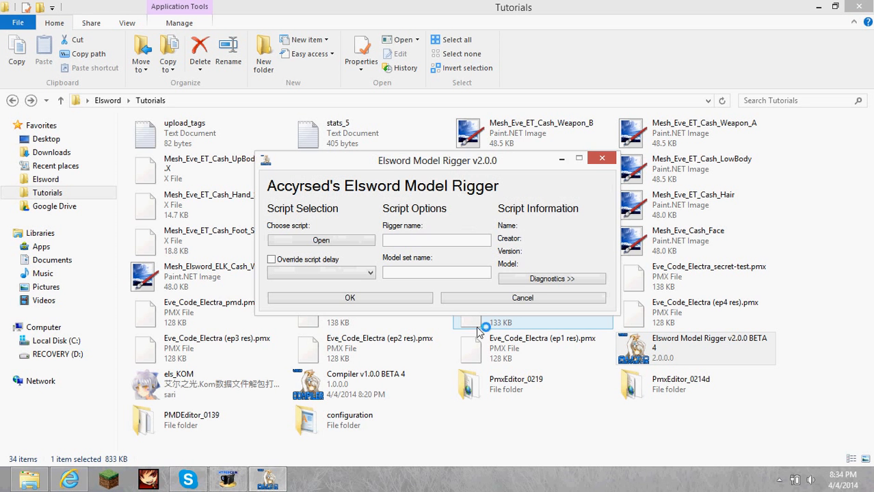
left_click(523, 280)
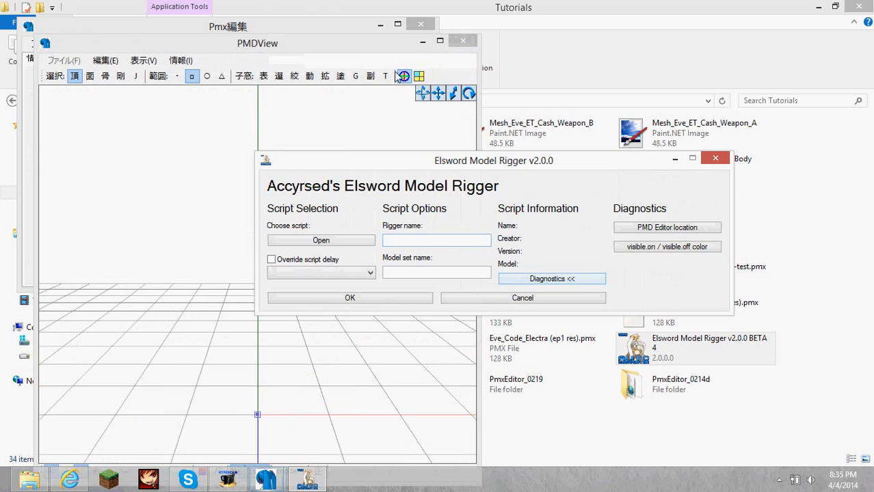
left_click(416, 29)
left_click_drag(542, 162, 501, 143)
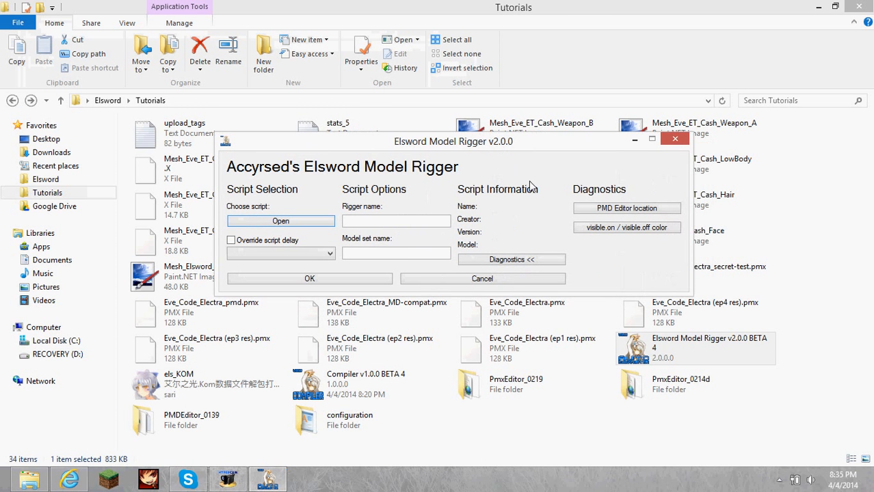
left_click_drag(578, 149, 478, 136)
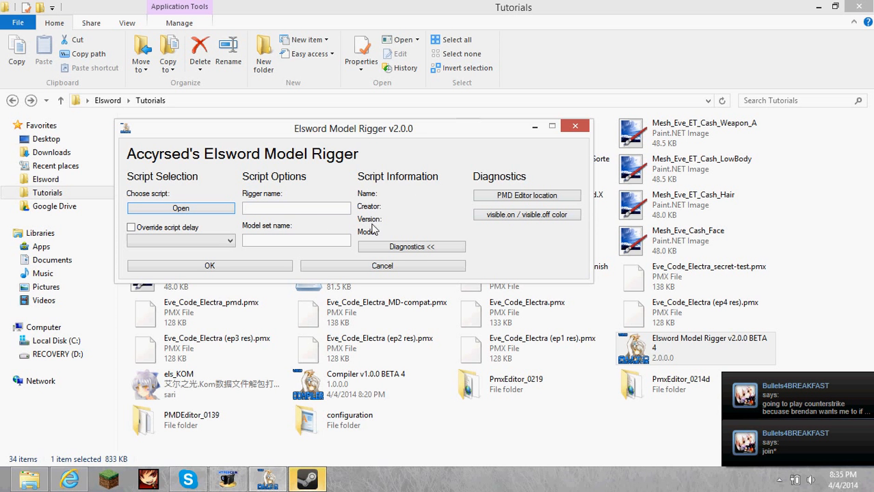
left_click(318, 210)
left_click(319, 238)
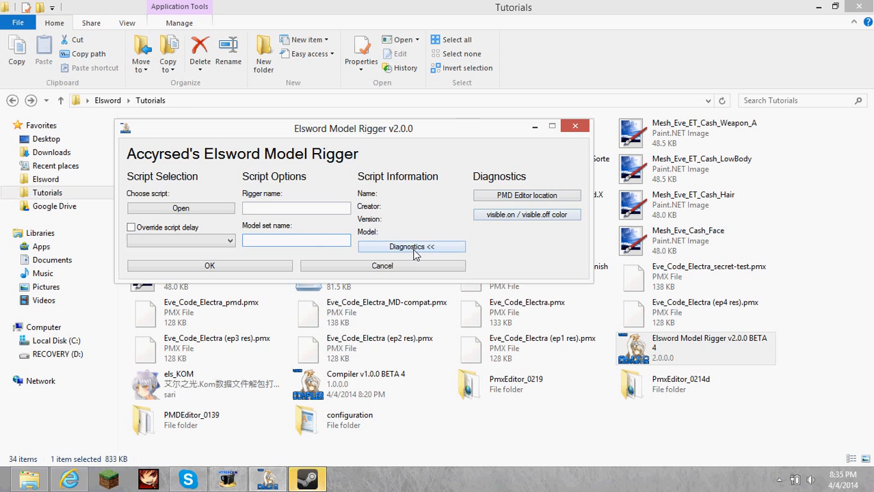
left_click(333, 209)
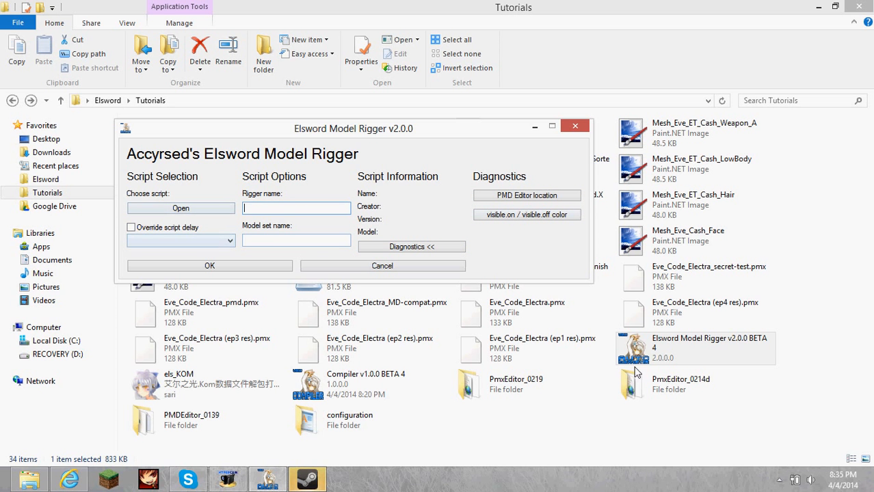
left_click(664, 351)
left_click(495, 217)
- Move the Elsword Model Rigger window slightly, close it, and clear the file selection in the Tutorials folder
left_click_drag(413, 133, 457, 149)
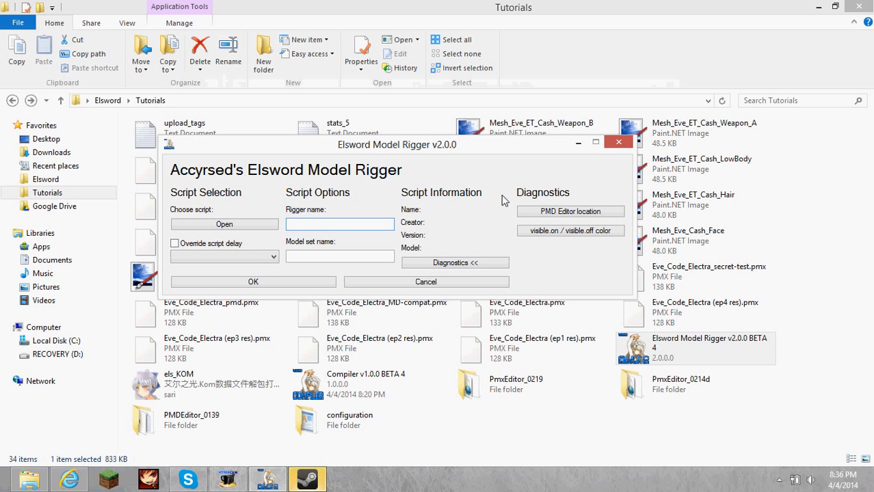
left_click(619, 143)
left_click(530, 410)
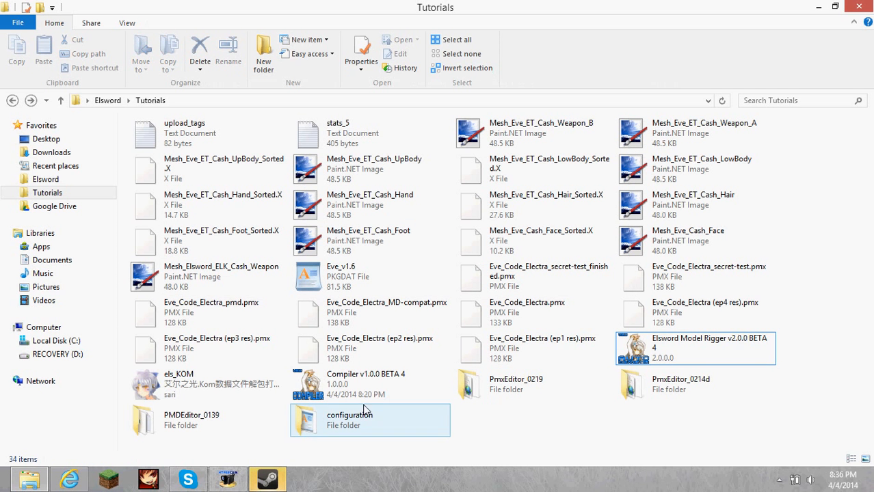
- Switch to the YouTube comments in Internet Explorer, expand the Windows 8 missing .dll comment and examine its steps for unblocking the download
mouse_move(69, 480)
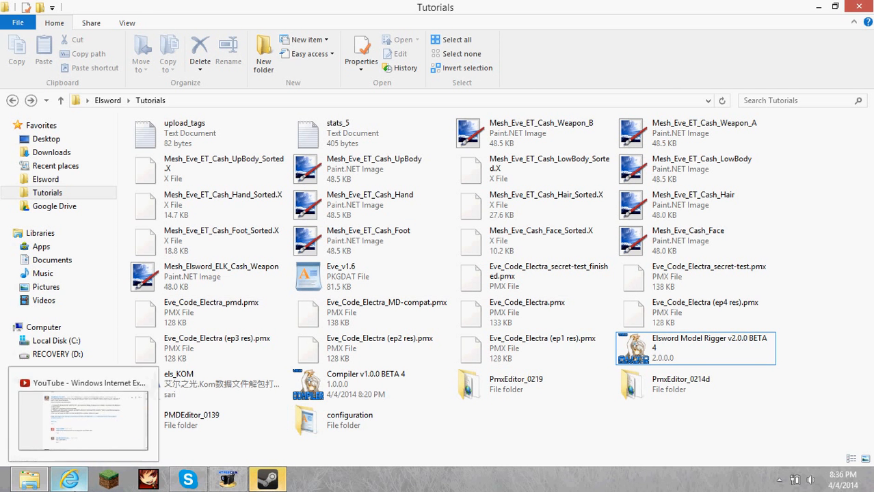
left_click(74, 442)
left_click_drag(247, 130, 673, 261)
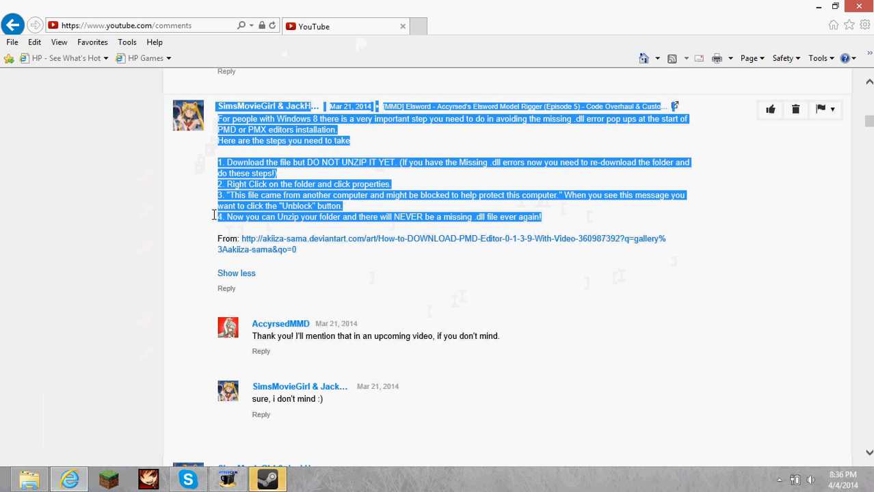
left_click(423, 175)
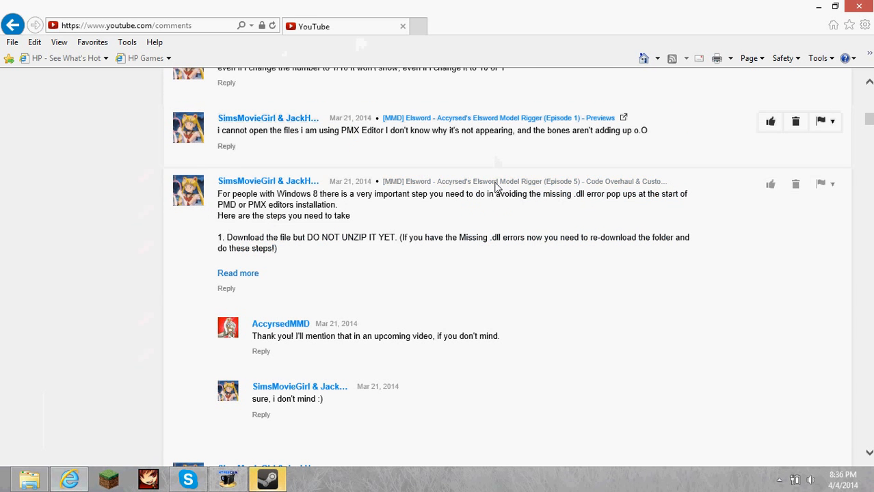
scroll(497, 186, "down", 1)
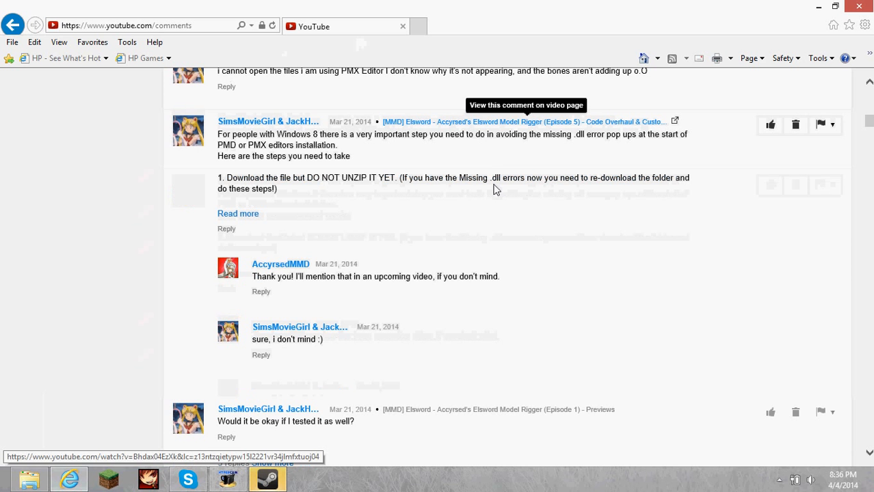
left_click(240, 214)
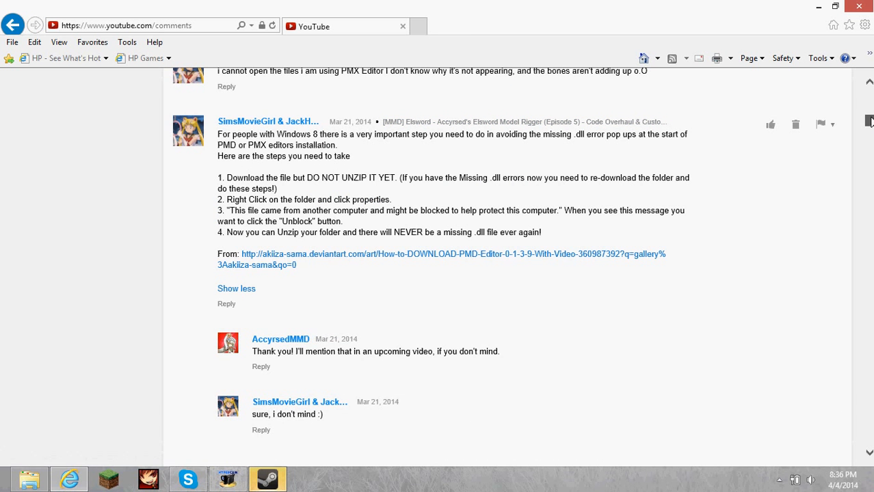
left_click_drag(871, 122, 870, 123)
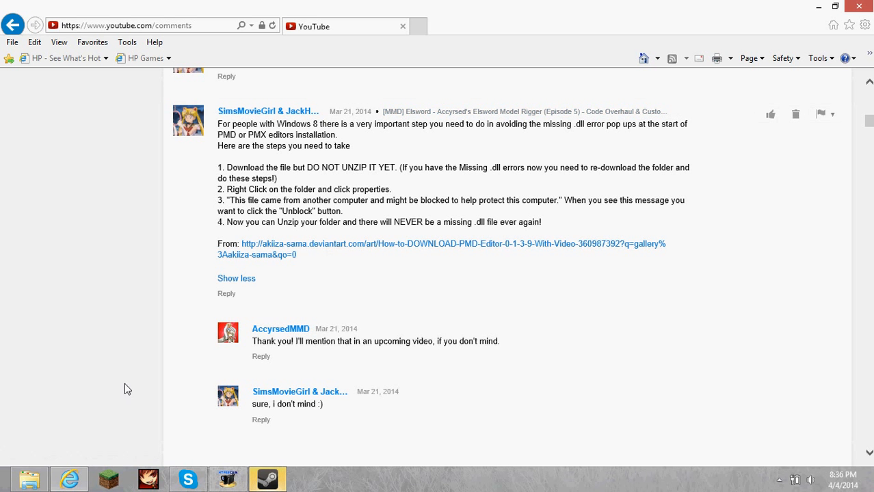
- Return to the Tutorials folder in File Explorer and try to send the PmxEditor_0219 folder to a compressed (zipped) folder
mouse_move(31, 479)
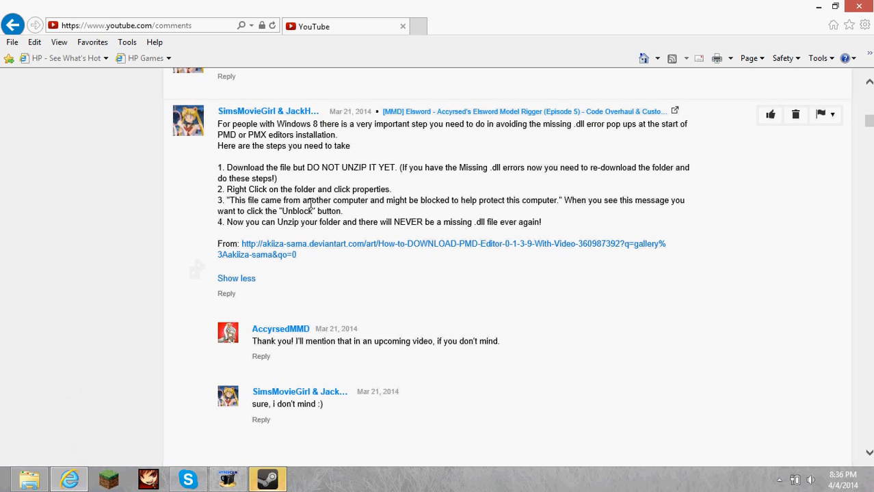
left_click(30, 479)
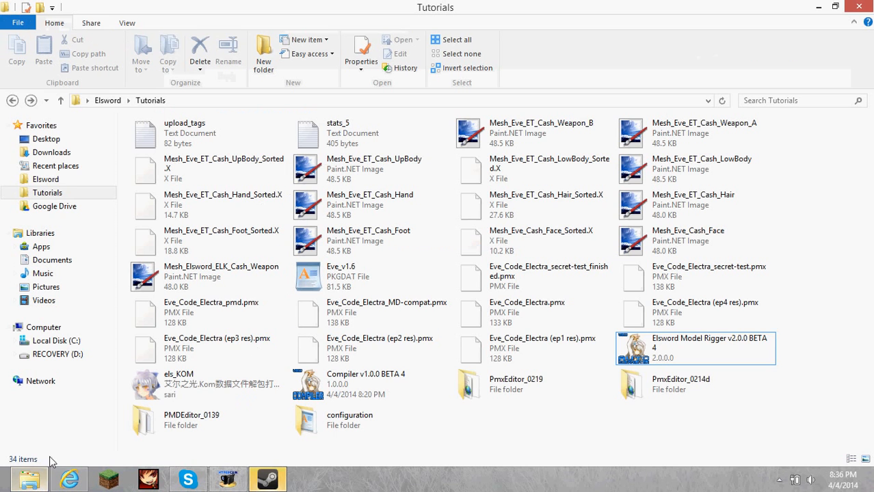
left_click(538, 389)
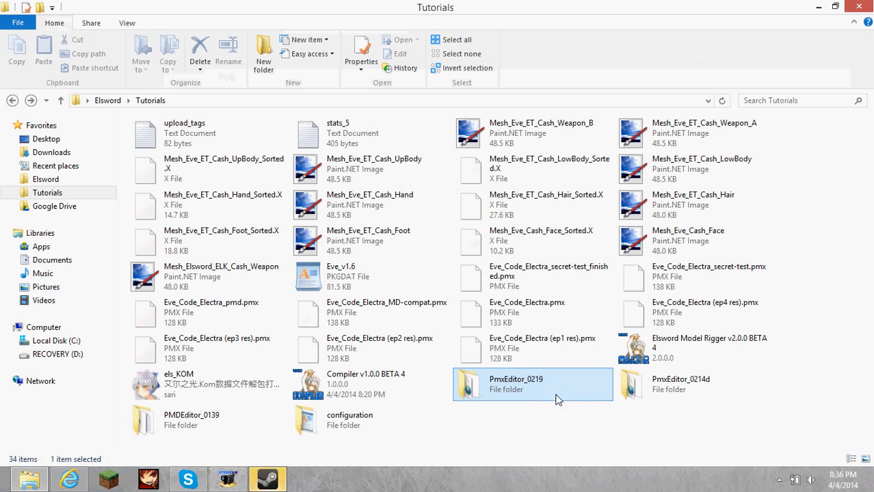
left_click(528, 425)
right_click(525, 423)
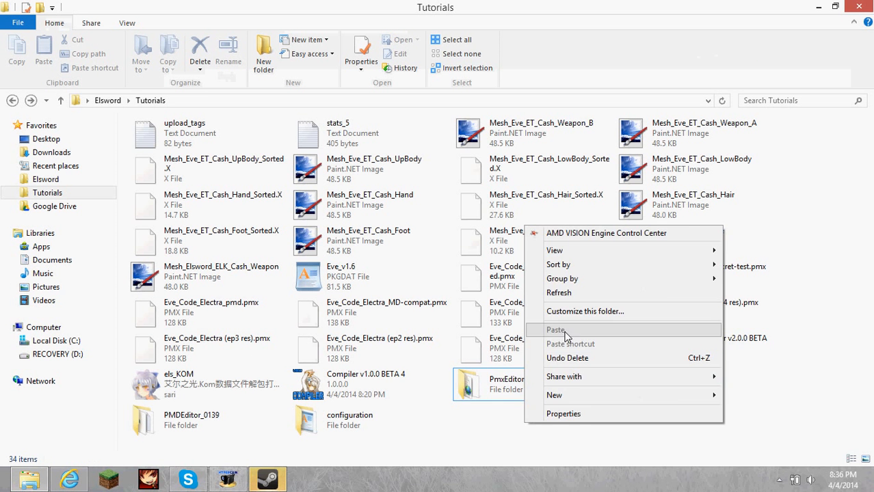
left_click(518, 392)
right_click(520, 393)
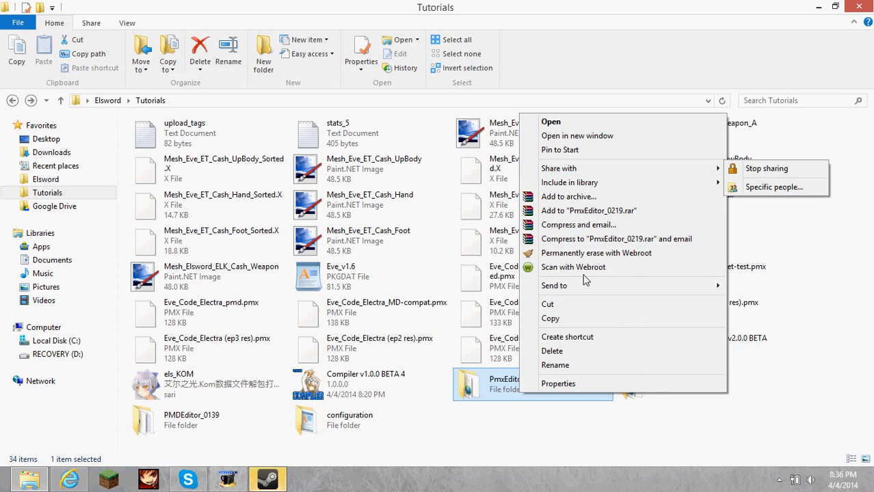
mouse_move(578, 286)
left_click(752, 286)
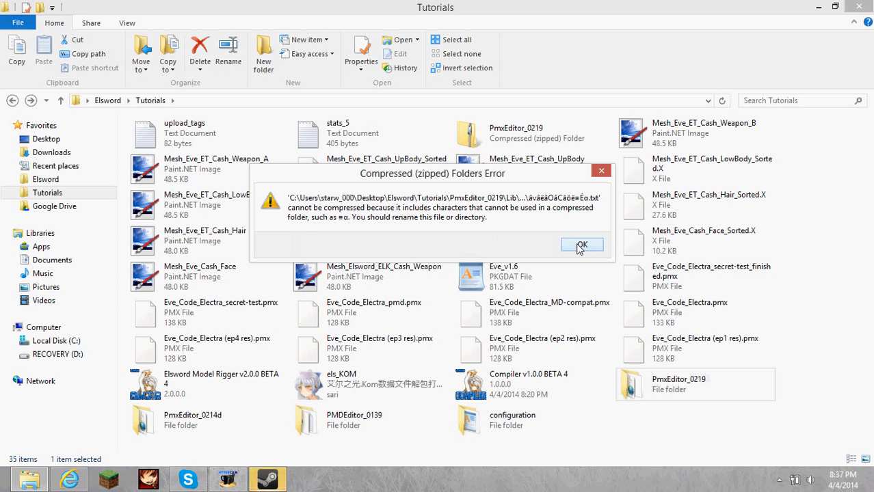
left_click(581, 244)
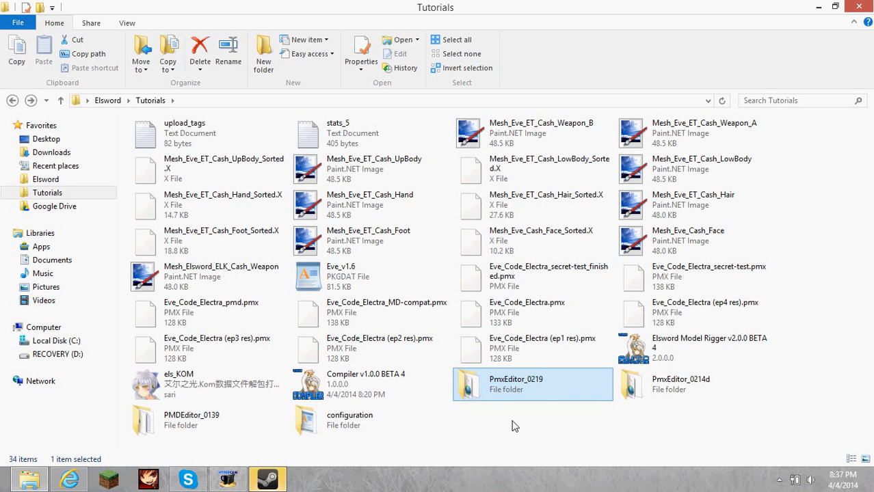
left_click(589, 436)
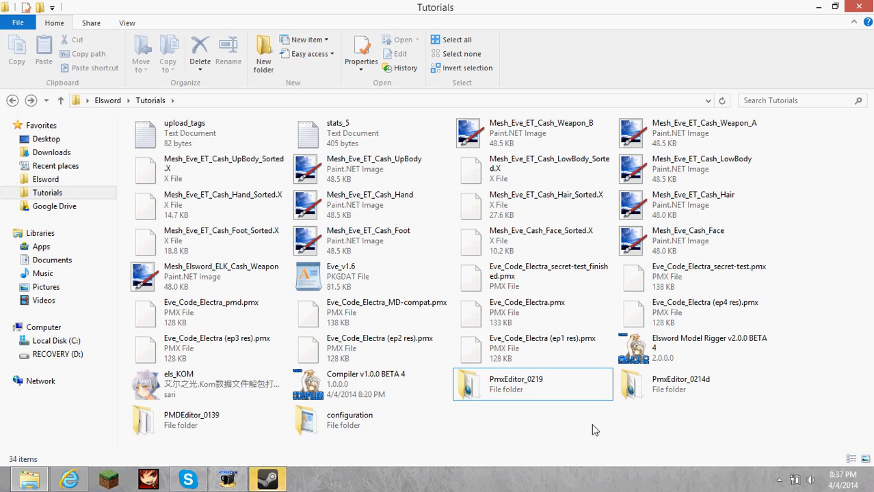
- Go to the MMD Animation folder, examine the Unblock option in the PMDEditor_0139 zip's properties, and cancel the dialog
left_click(87, 101)
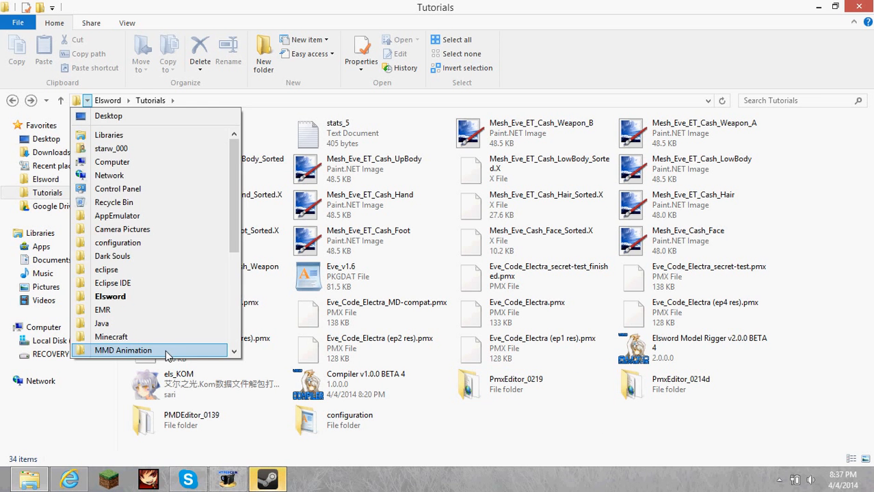
left_click(171, 351)
scroll(233, 363, "down", 2)
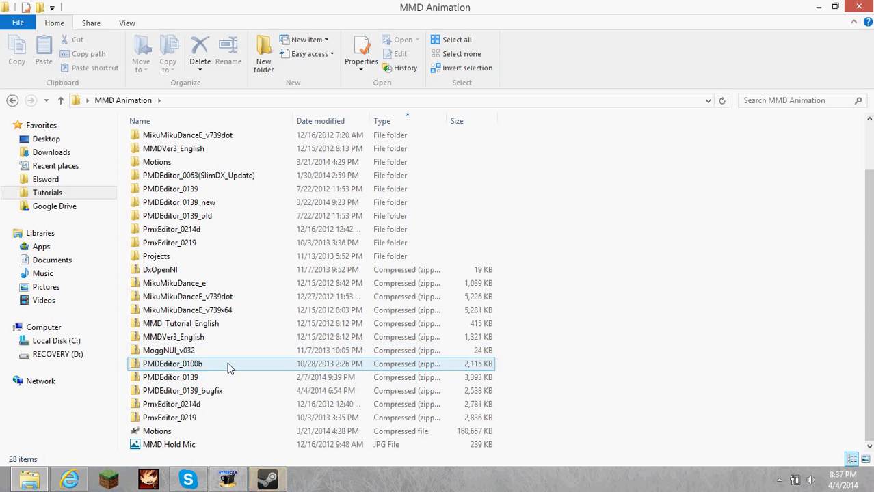
right_click(211, 377)
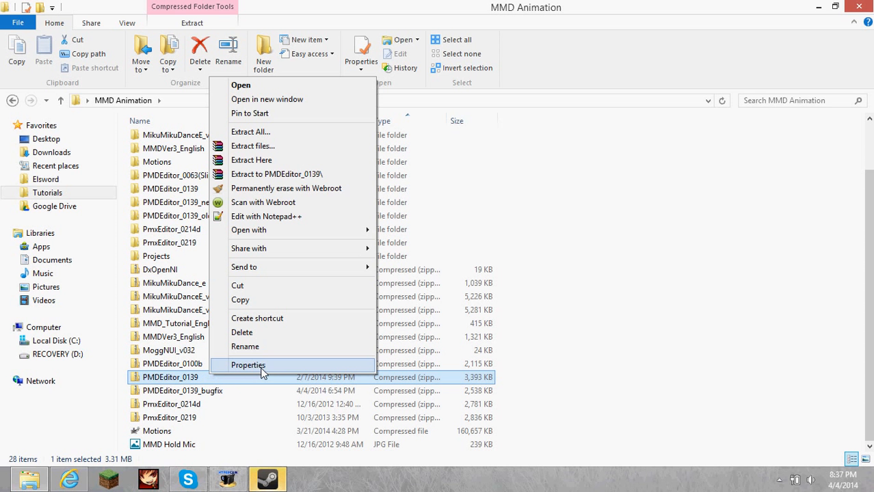
left_click(261, 368)
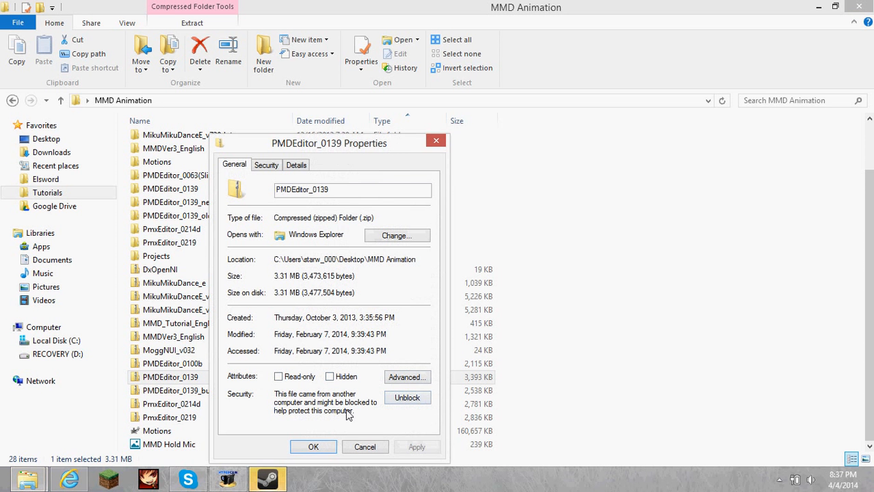
left_click(408, 400)
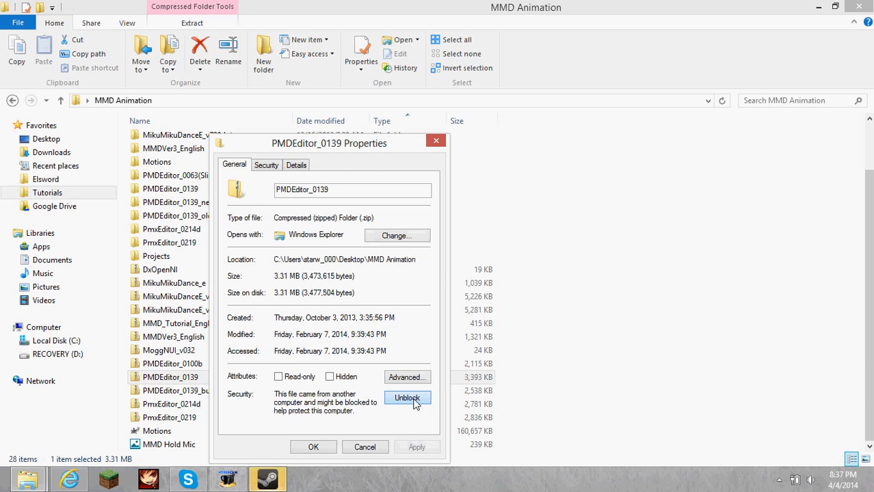
left_click(364, 447)
- Go back to the Tutorials folder, recheck the missing .dll comment in Internet Explorer, and return to File Explorer
left_click(12, 100)
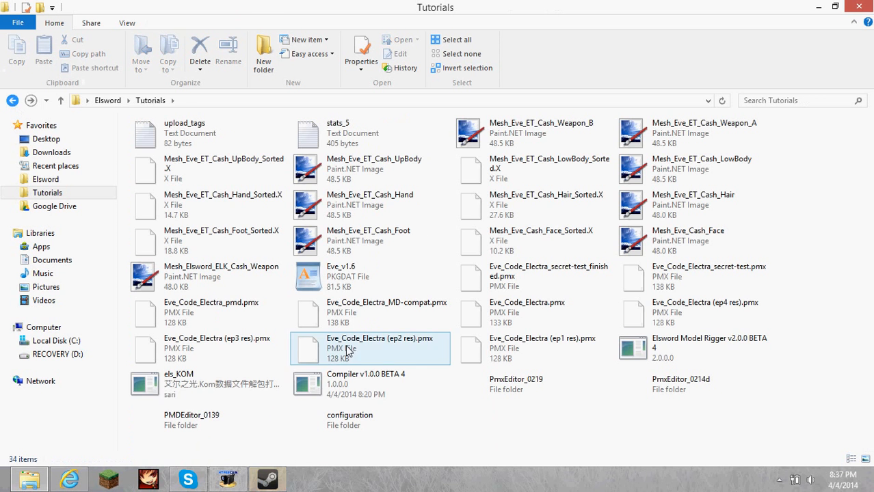
left_click(69, 480)
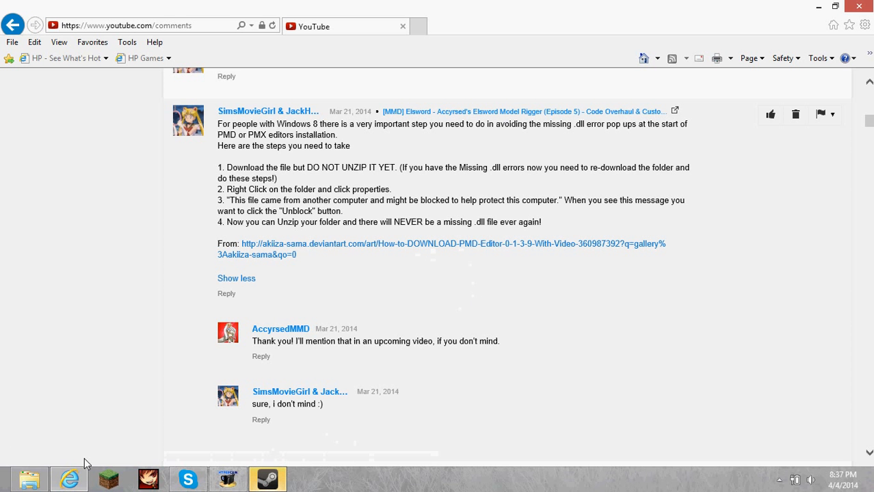
left_click(28, 478)
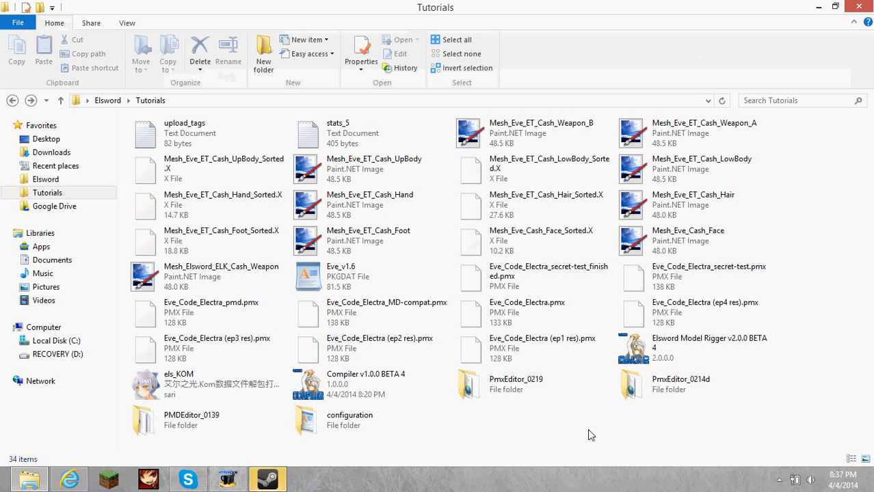